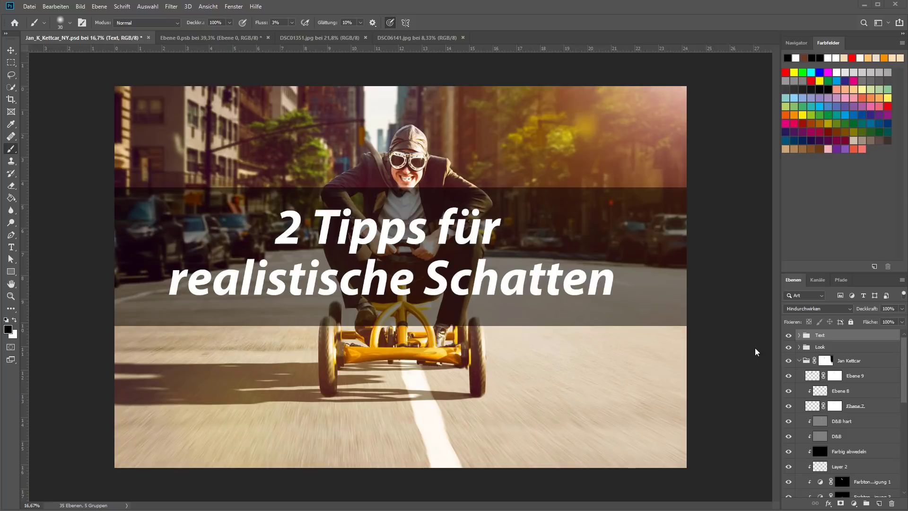
- Hide the Text group so the title and its dark banner disappear from the composite
click(788, 336)
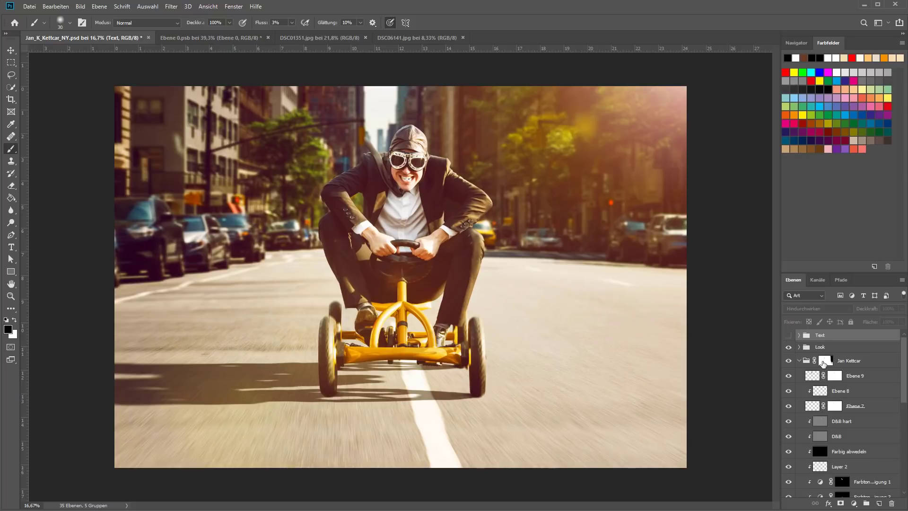
- Select Ebene 14 and toggle its visibility off and back on to compare the shadows
scroll(856, 364, down, 3)
scroll(851, 367, down, 5)
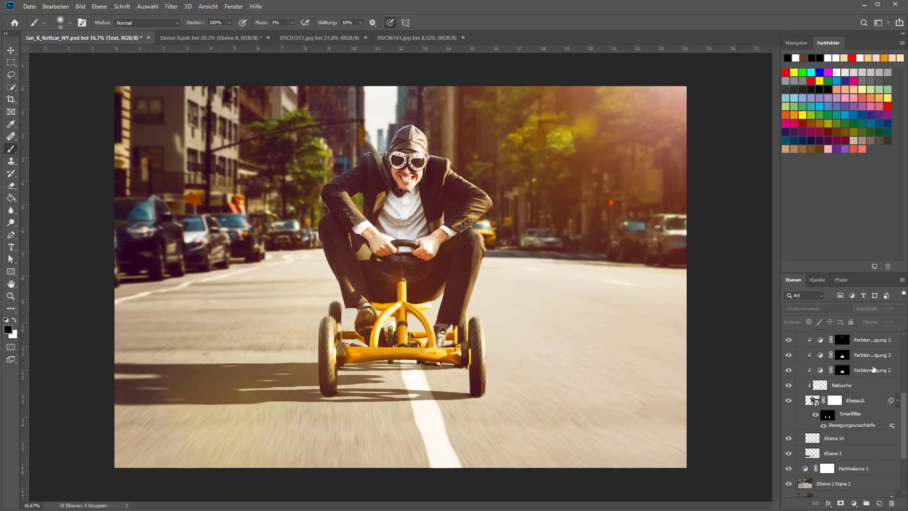
scroll(844, 370, down, 3)
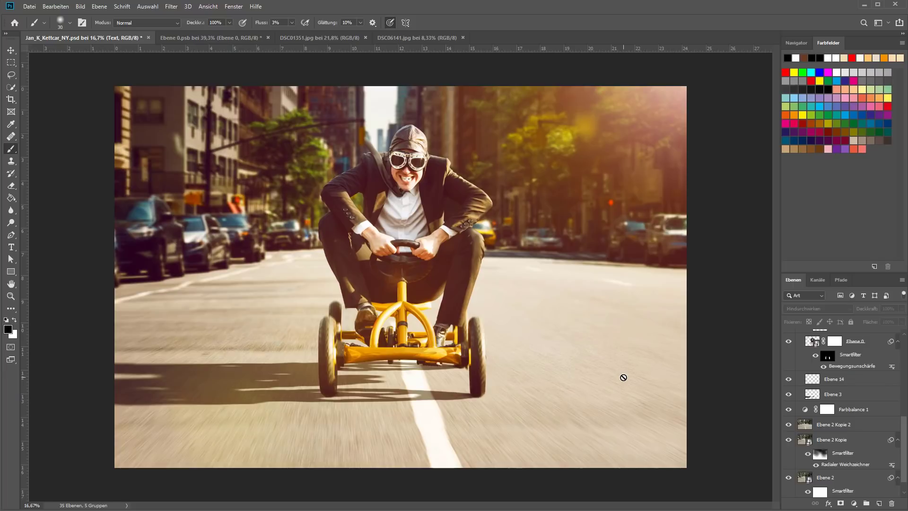
scroll(851, 436, up, 2)
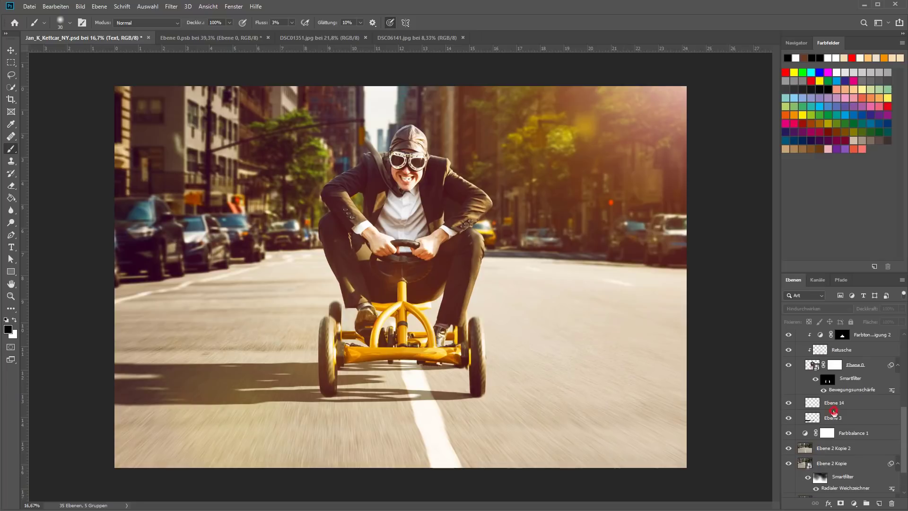
click(834, 408)
scroll(394, 446, up, 1)
scroll(394, 447, up, 2)
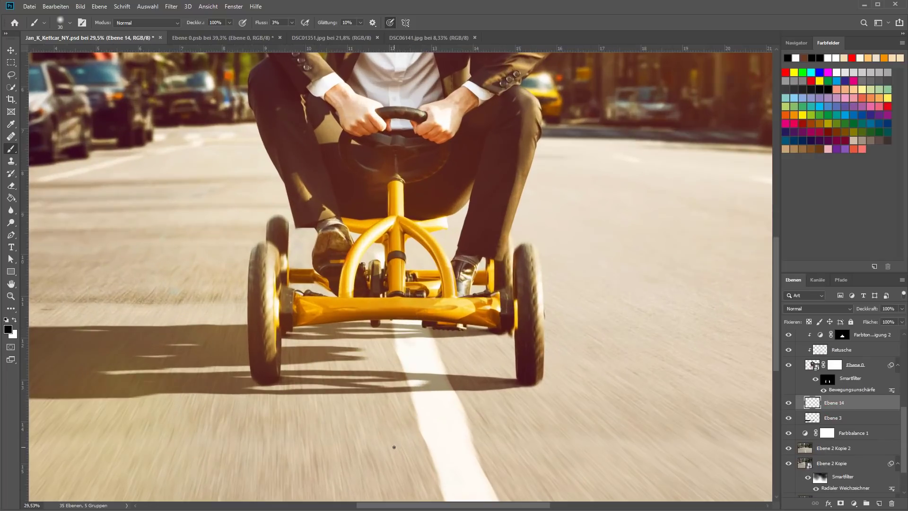
scroll(394, 447, up, 1)
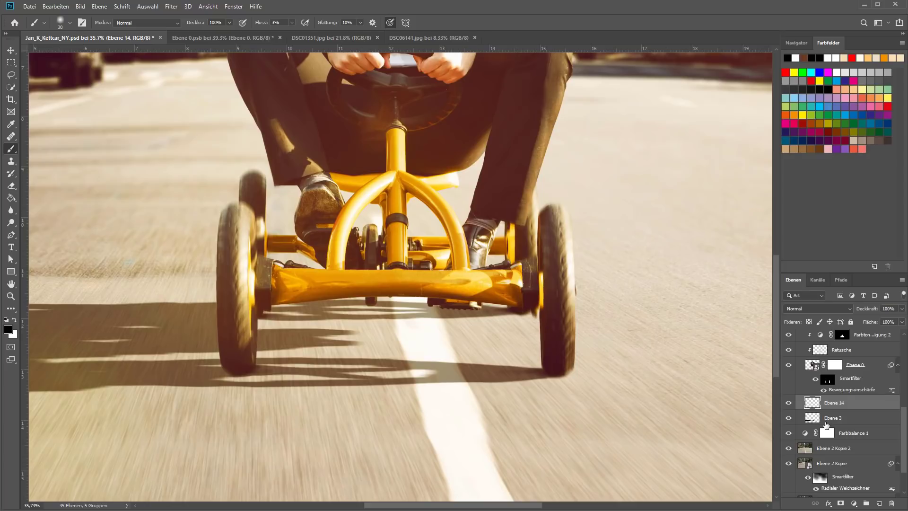
click(789, 403)
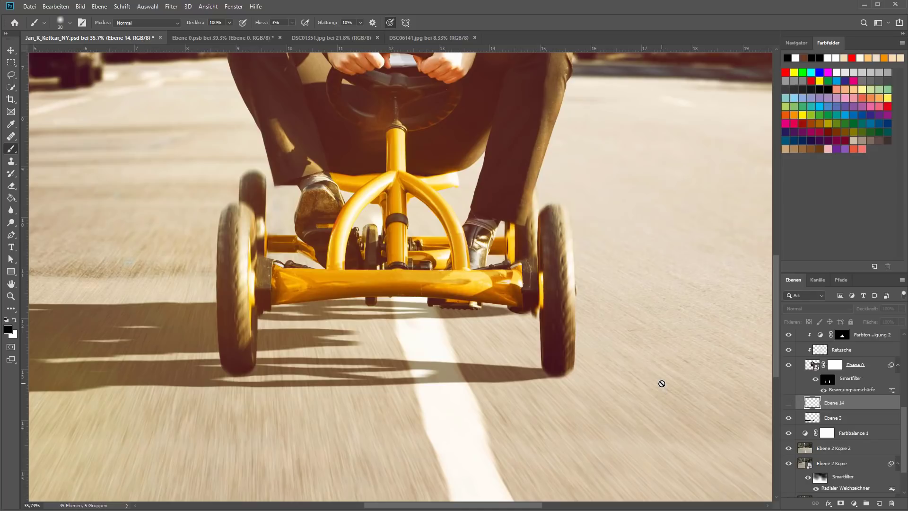
scroll(488, 362, down, 2)
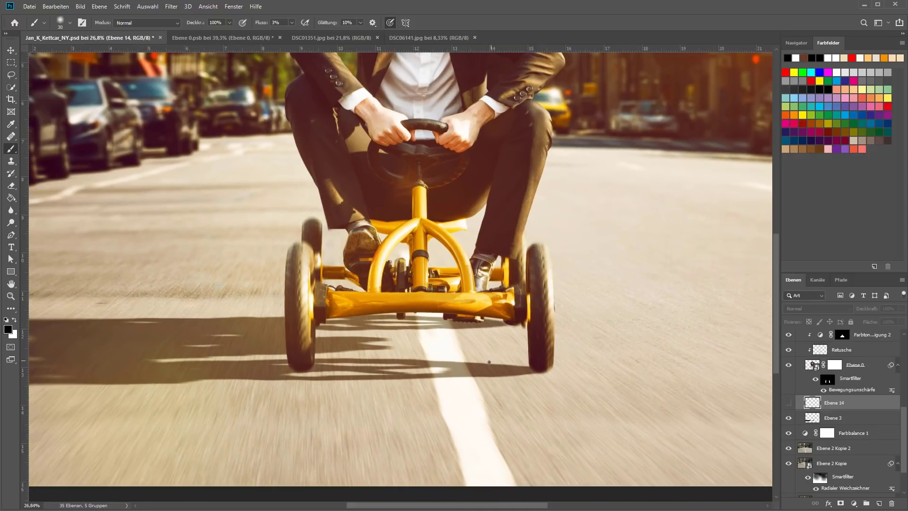
scroll(489, 363, down, 2)
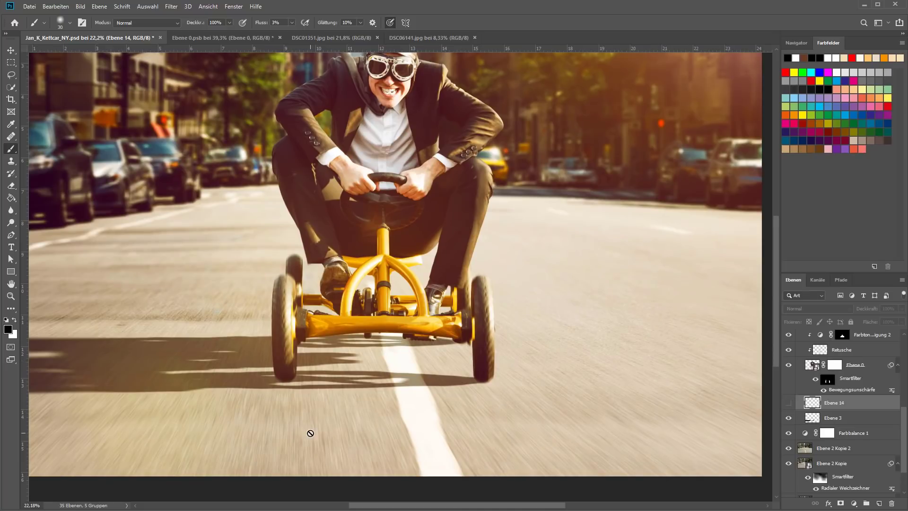
scroll(326, 432, up, 3)
scroll(326, 432, up, 1)
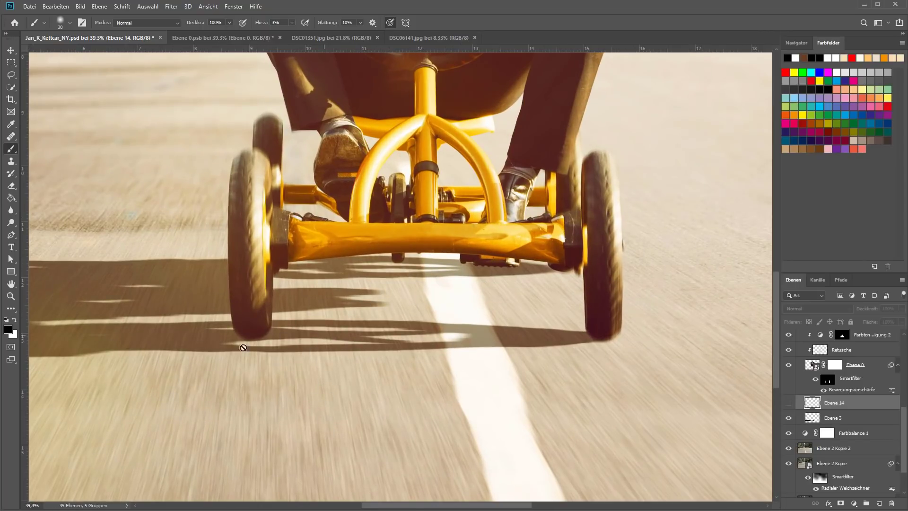
click(788, 403)
scroll(258, 357, up, 2)
scroll(258, 357, up, 2)
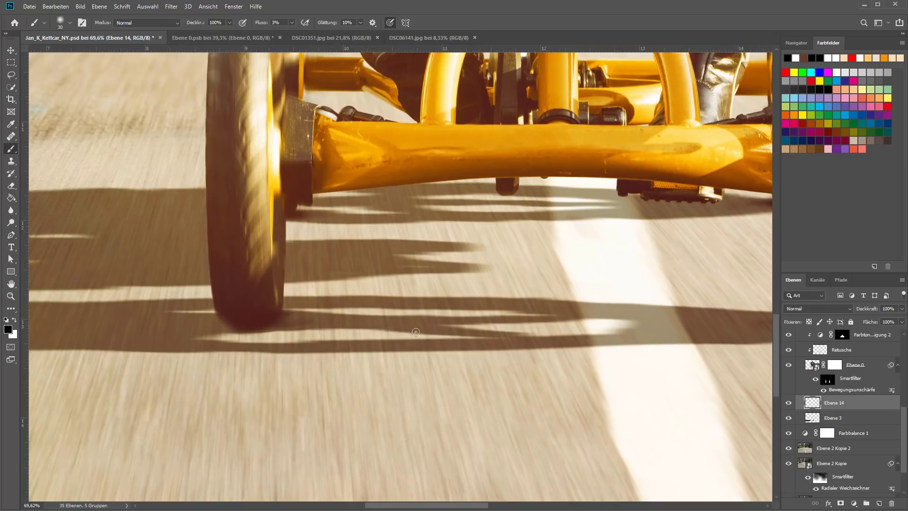
- Switch to the Ebene 0.psb document showing the original red-kart photo
scroll(509, 235, down, 5)
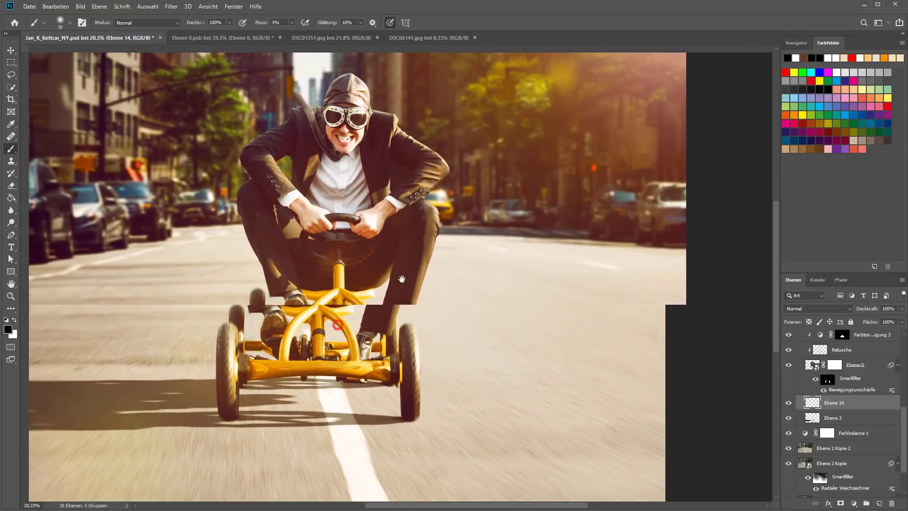
drag(357, 304, 406, 277)
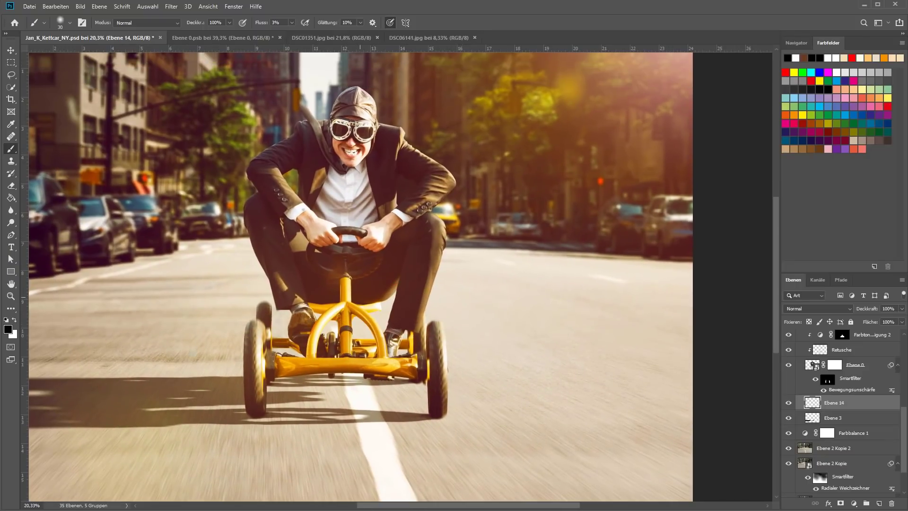
key(ctrl+Tab)
scroll(439, 320, down, 4)
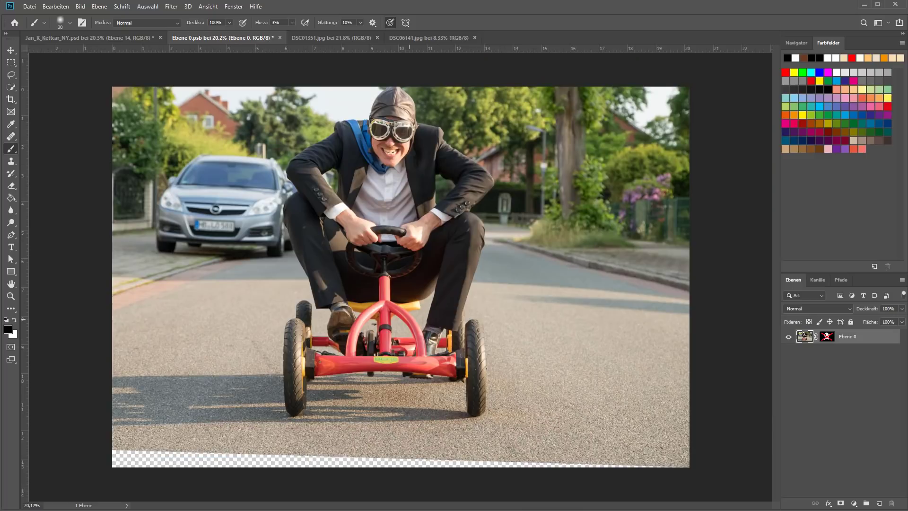
- Zoom and pan in on the red kart's right tyre and its shadow
scroll(287, 439, up, 1)
scroll(274, 439, up, 2)
scroll(256, 437, up, 2)
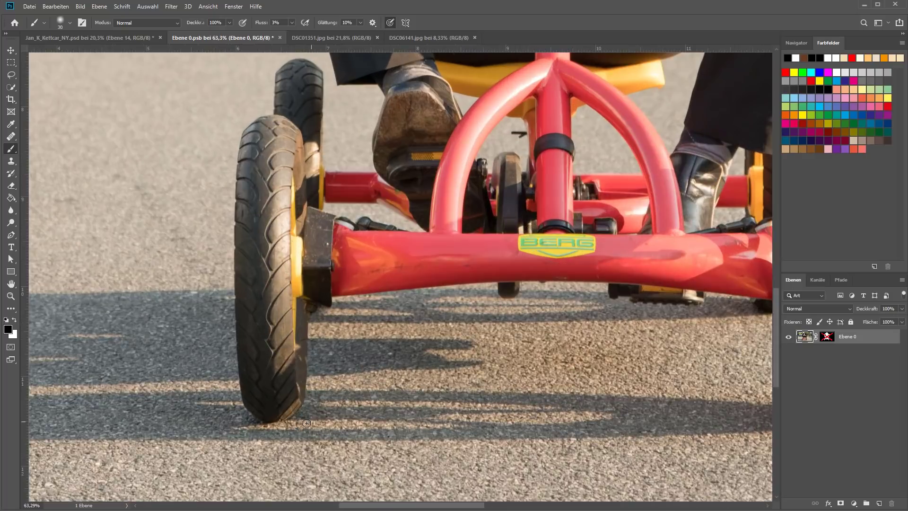
scroll(231, 434, up, 2)
scroll(231, 434, up, 1)
scroll(222, 416, up, 2)
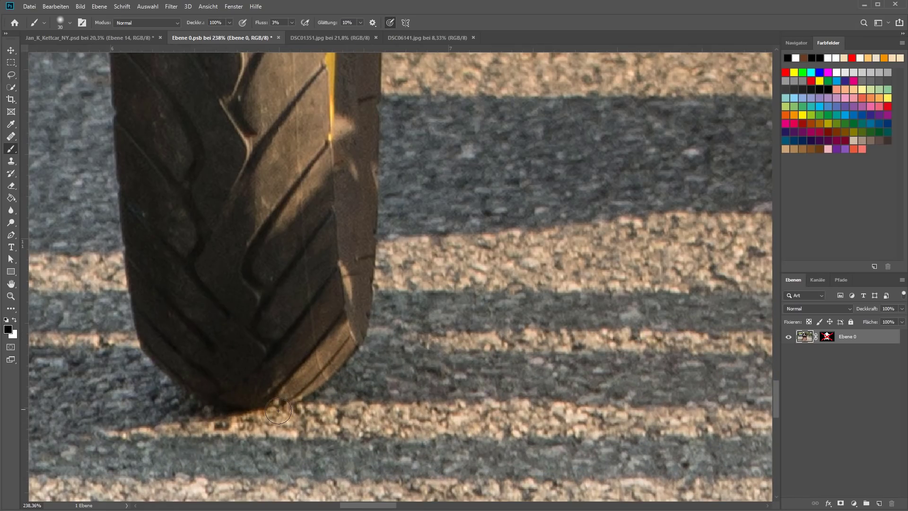
scroll(378, 373, right, 4)
scroll(349, 349, up, 3)
scroll(381, 344, left, 3)
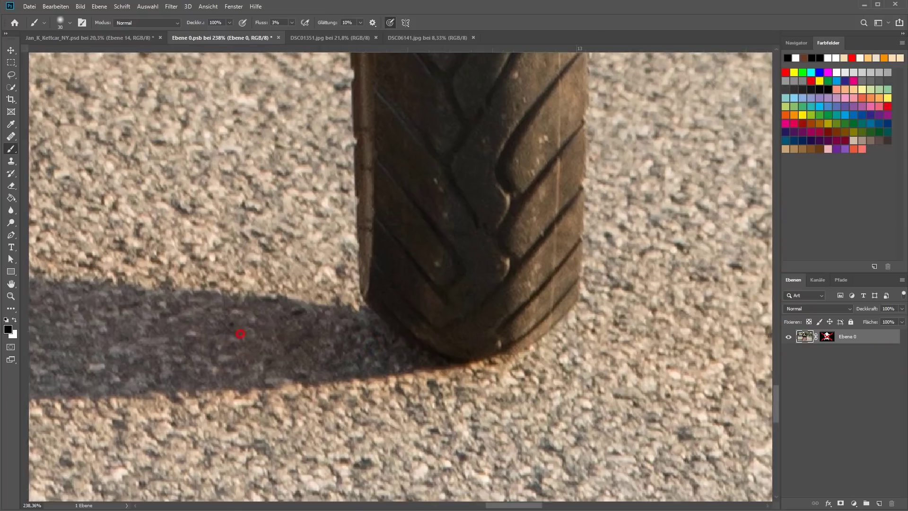
scroll(240, 330, up, 1)
scroll(192, 424, left, 2)
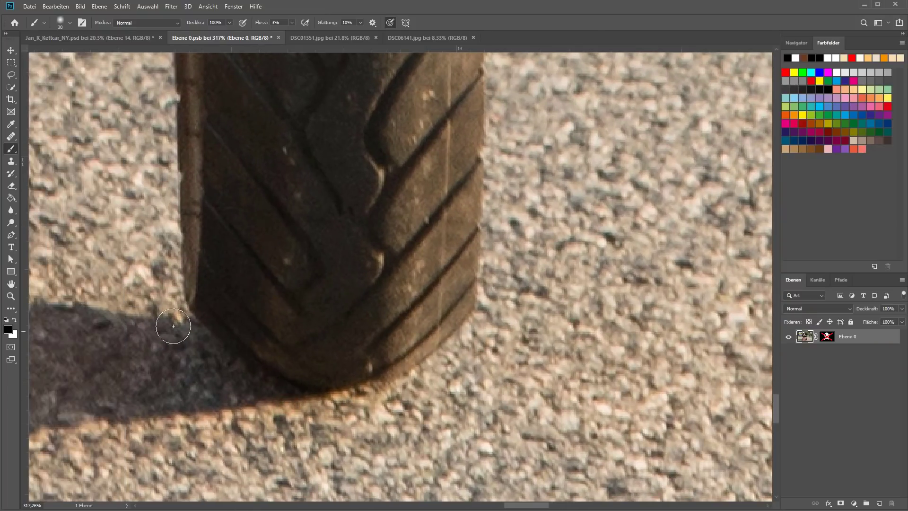
drag(291, 393, 380, 386)
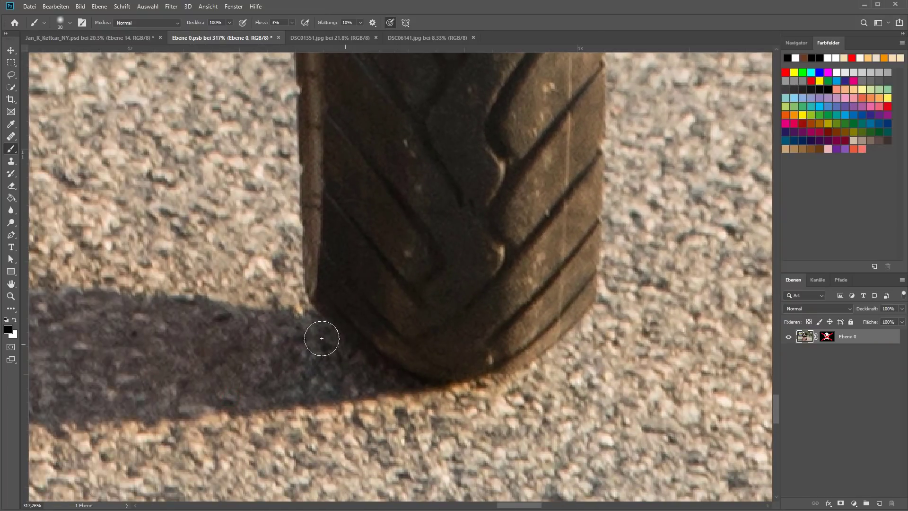
scroll(239, 360, down, 3)
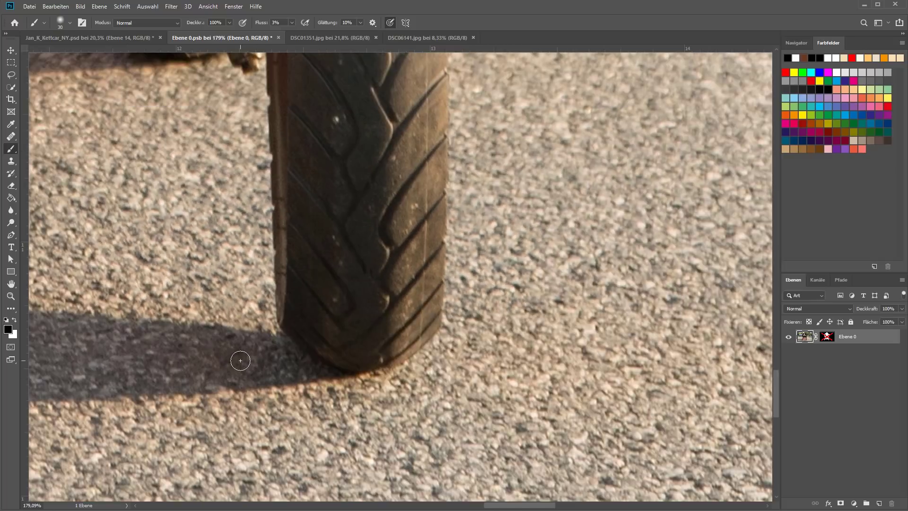
drag(468, 360, 610, 360)
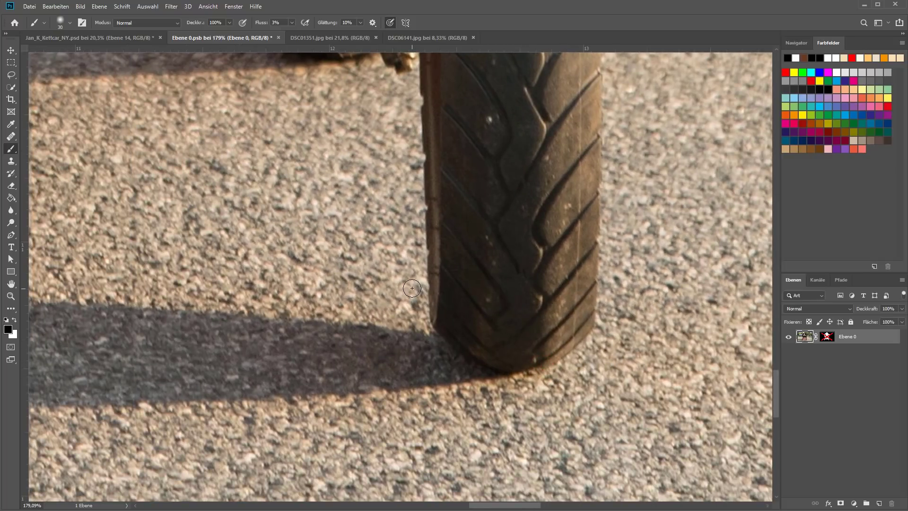
- Paint a soft black 3%-flow shadow along the right tyre's bottom edge
scroll(429, 279, down, 2)
scroll(429, 279, down, 3)
scroll(473, 308, down, 2)
scroll(545, 340, down, 1)
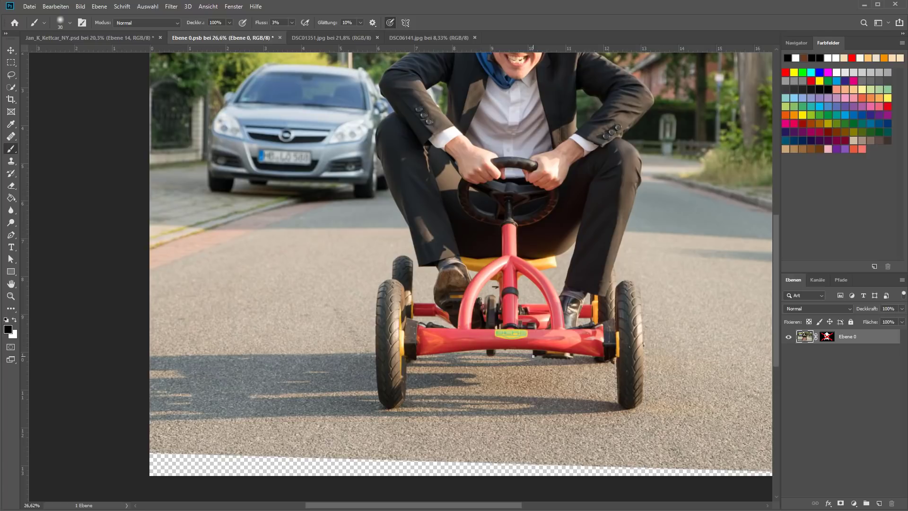
scroll(644, 428, up, 3)
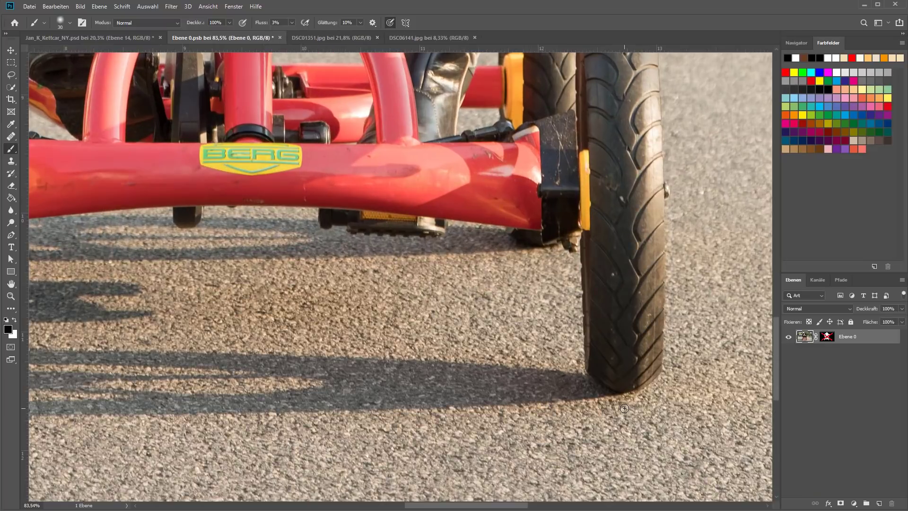
scroll(634, 427, up, 2)
scroll(619, 428, up, 2)
scroll(602, 428, up, 1)
scroll(602, 428, up, 1)
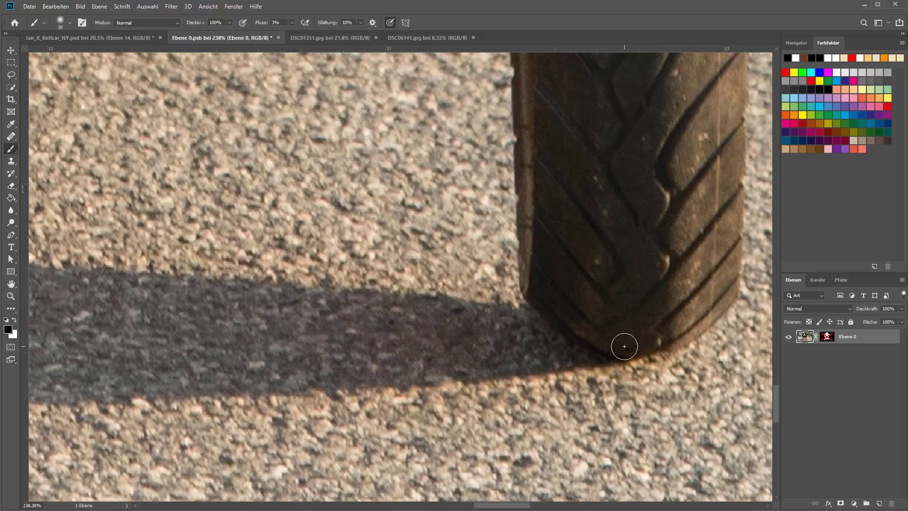
mouse_move(624, 346)
mouse_down()
mouse_move(598, 359)
mouse_move(568, 346)
mouse_move(629, 341)
mouse_move(591, 345)
mouse_up()
- Return to Jan_K_Kettcar_NY.psd, hide Ebene 14 and add a new layer, Ebene 15
click(58, 40)
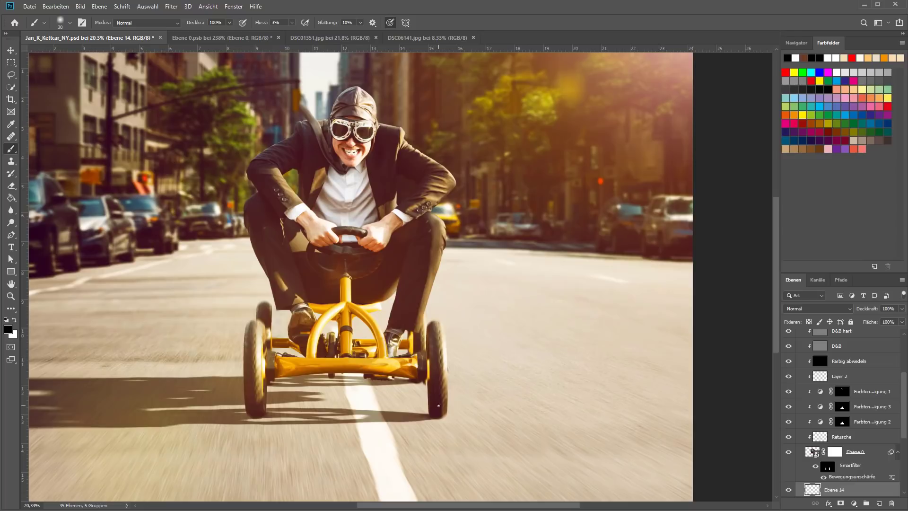
scroll(881, 437, down, 3)
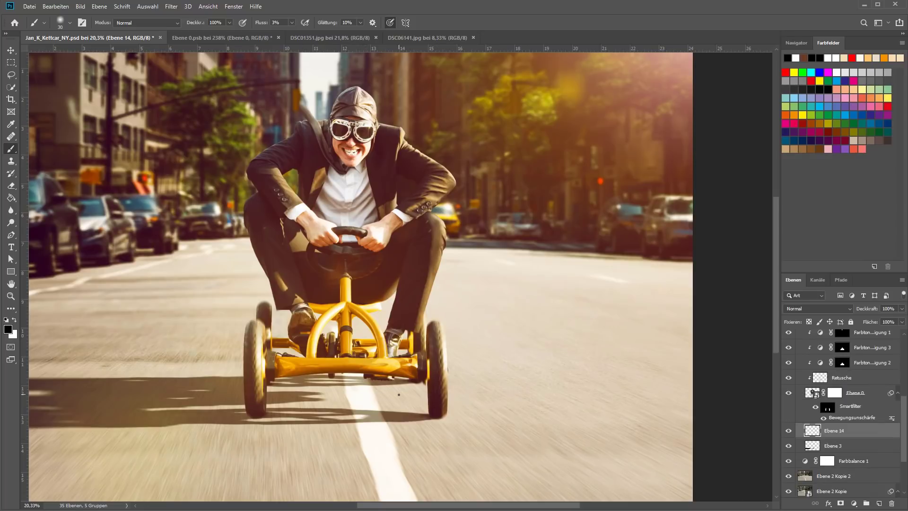
scroll(407, 407, up, 4)
click(788, 430)
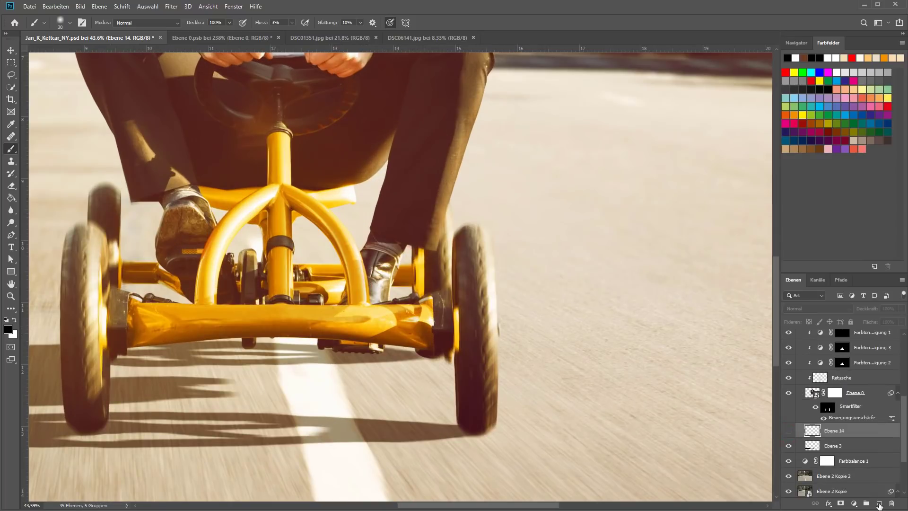
click(879, 503)
- Choose a soft round brush at 3% flow from the brush presets
scroll(527, 420, up, 5)
scroll(391, 425, down, 2)
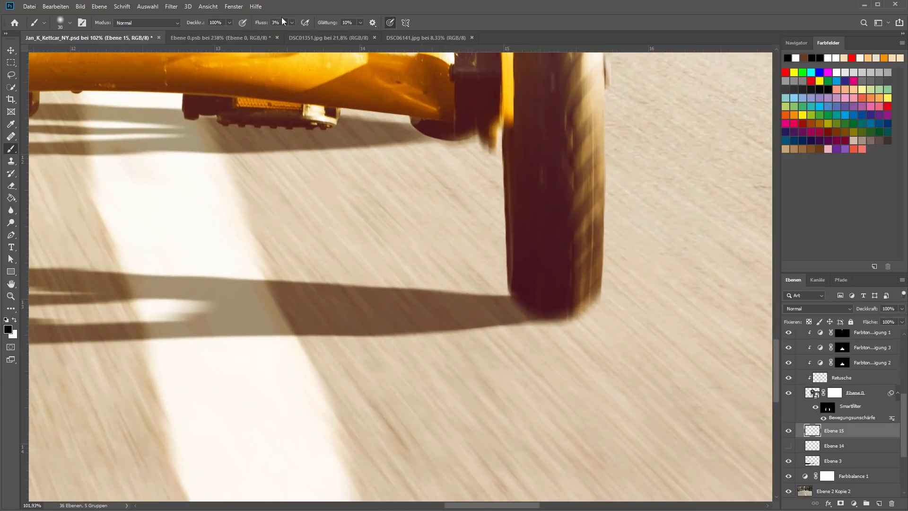
scroll(535, 312, up, 2)
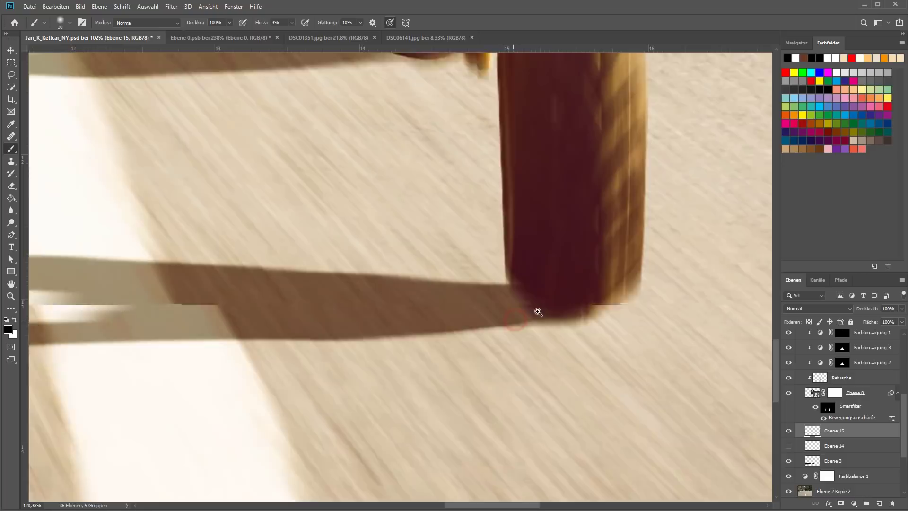
scroll(525, 293, up, 2)
right_click(518, 280)
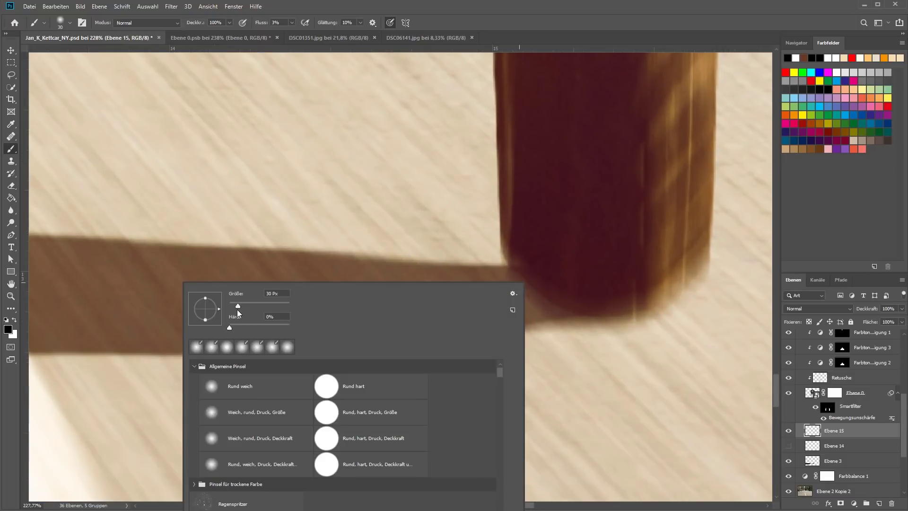
click(544, 17)
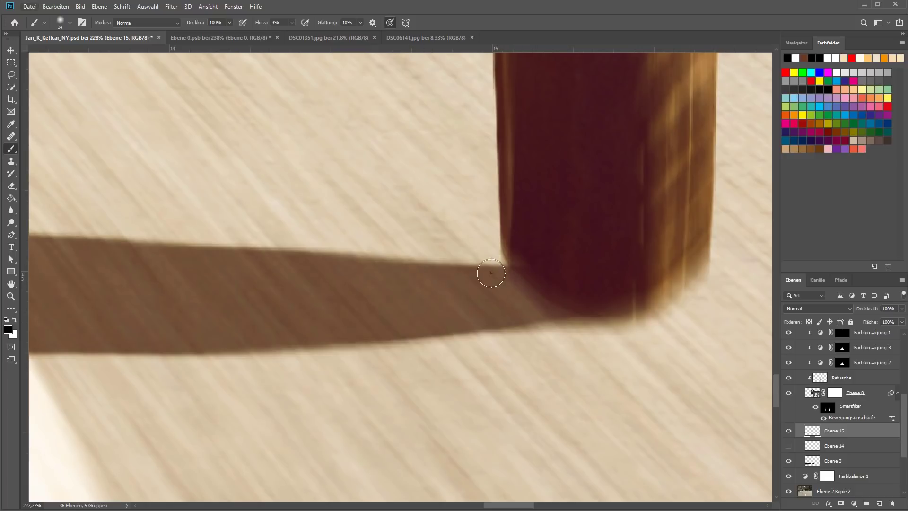
- Paint soft shadow into the corner where the right wheel meets its shadow
drag(442, 286, 520, 289)
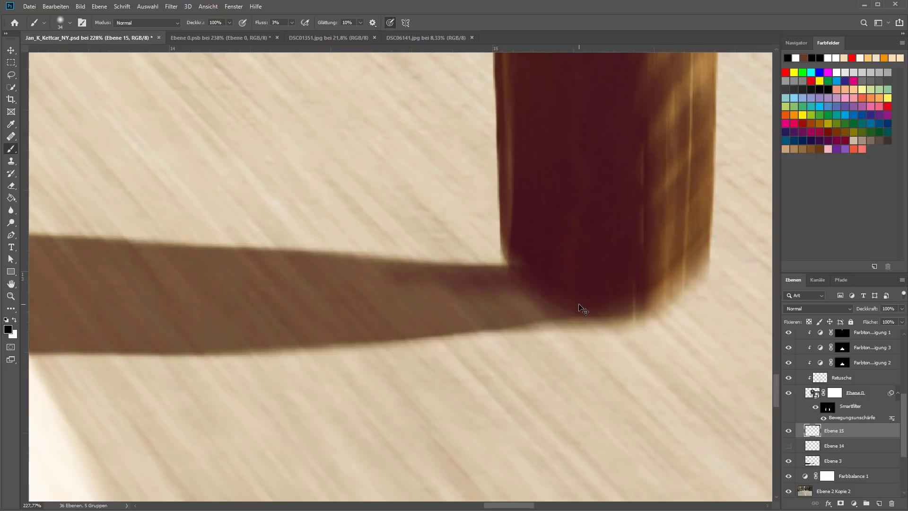
key(ctrl+z)
alt+right_click(520, 288)
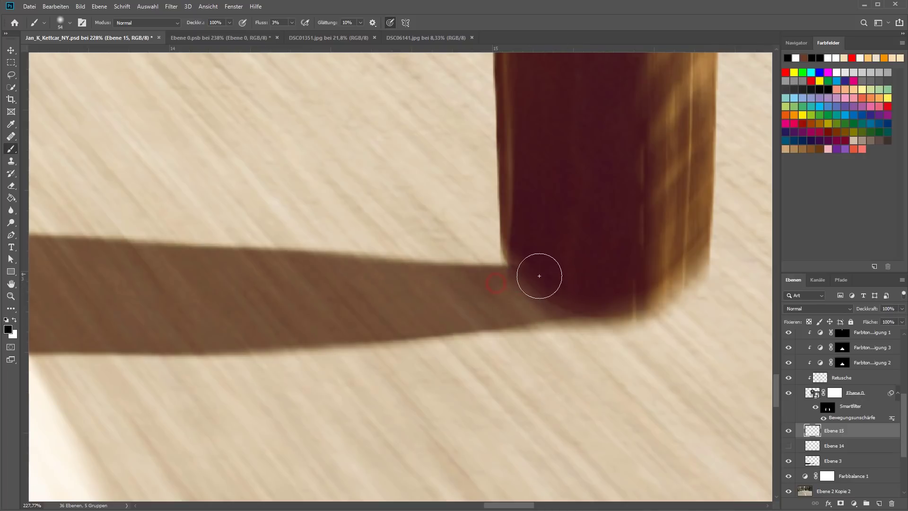
drag(539, 276, 344, 272)
drag(524, 300, 609, 291)
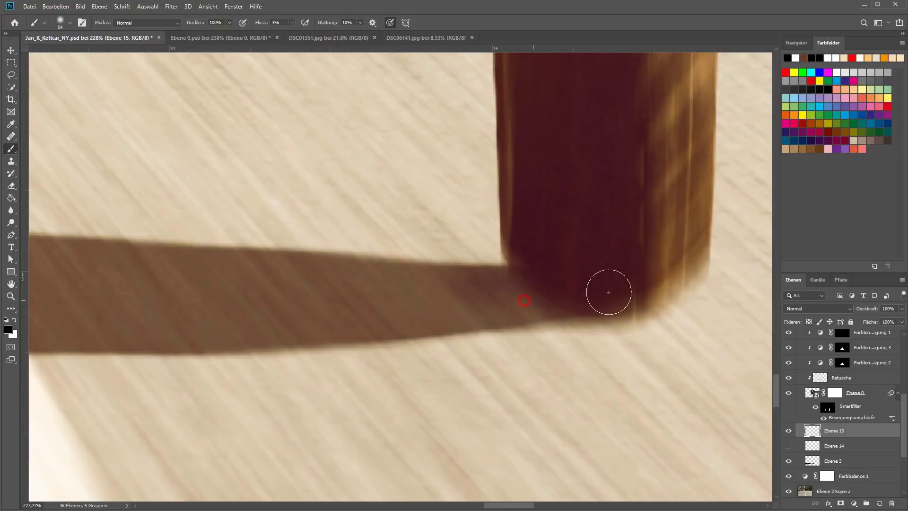
click(569, 300)
drag(540, 304, 197, 299)
drag(543, 282, 313, 273)
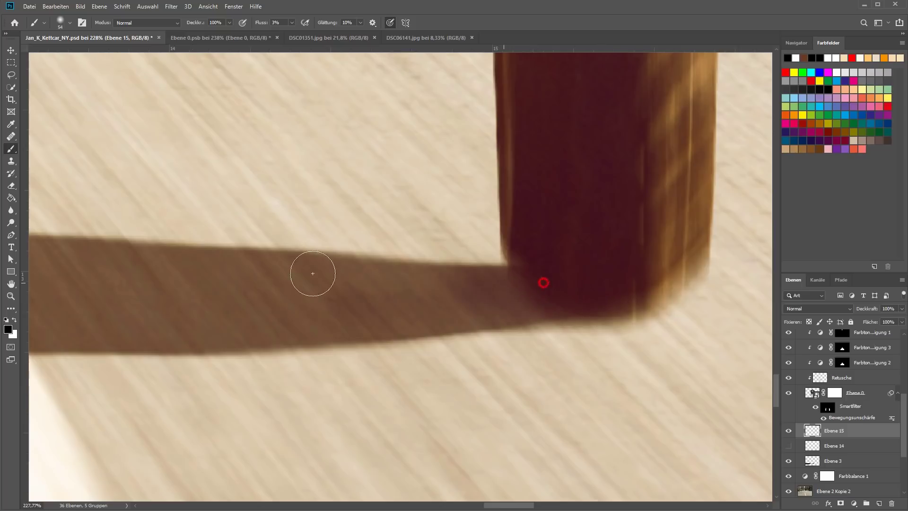
click(568, 300)
mouse_move(617, 296)
mouse_down()
mouse_move(463, 310)
mouse_move(406, 282)
mouse_up()
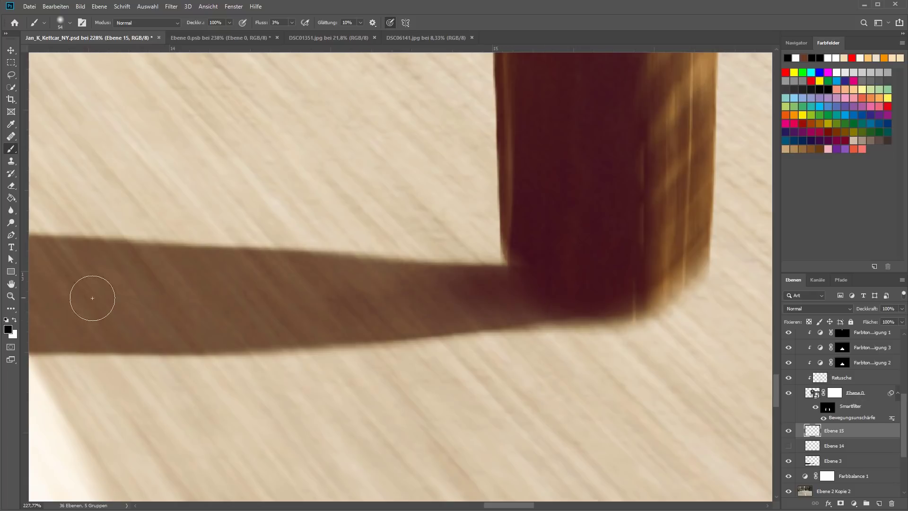
- Softly darken the long shadow shape running toward the wheel
drag(582, 311, 481, 326)
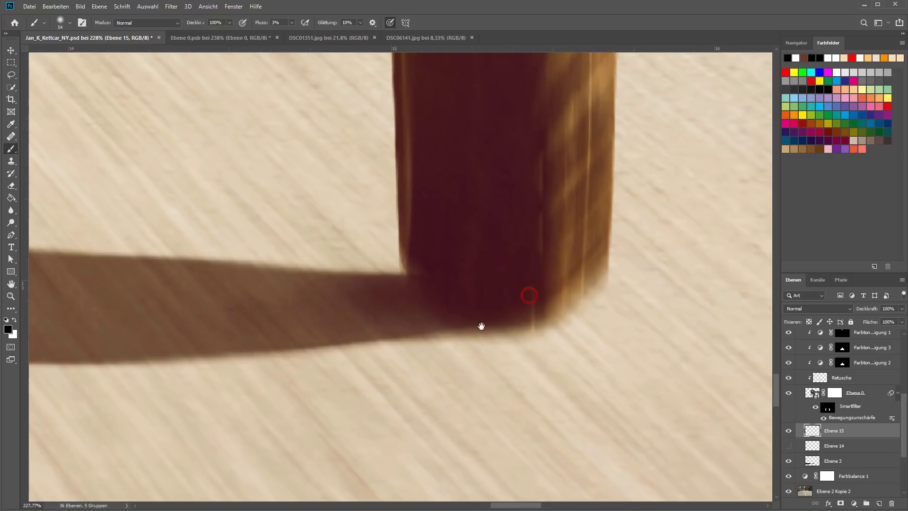
drag(547, 314, 521, 318)
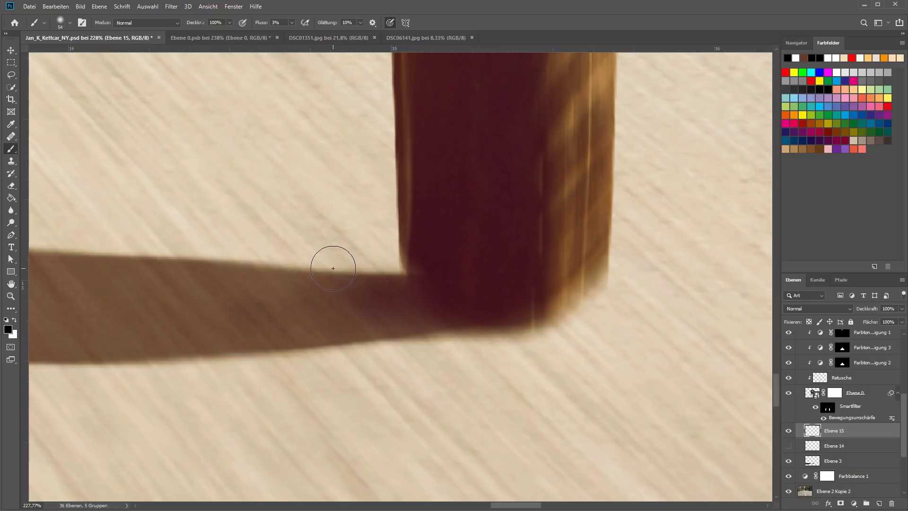
mouse_move(333, 268)
mouse_down()
mouse_move(420, 310)
mouse_move(478, 310)
mouse_move(158, 365)
mouse_move(300, 290)
mouse_move(390, 306)
mouse_up()
drag(333, 239, 491, 293)
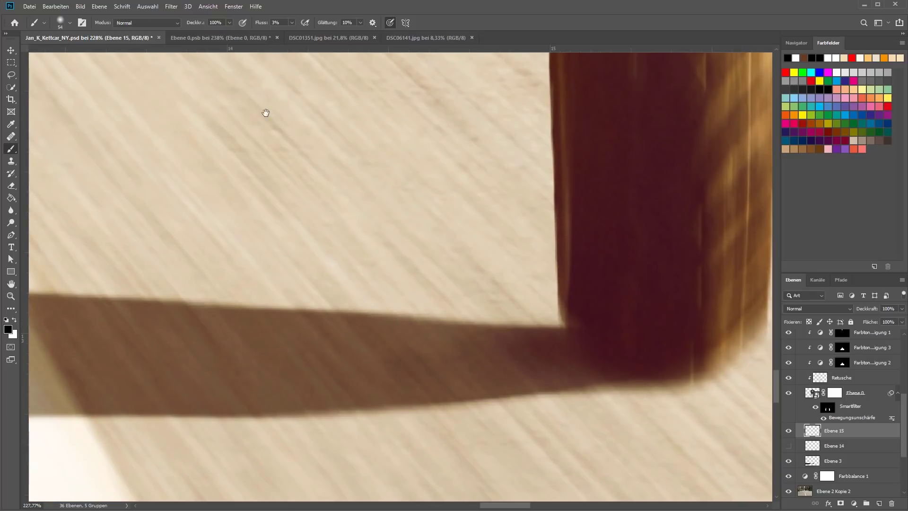
scroll(274, 137, up, 5)
mouse_move(432, 270)
mouse_down()
mouse_move(340, 264)
mouse_move(422, 260)
mouse_move(335, 264)
mouse_move(493, 253)
mouse_move(448, 263)
mouse_move(493, 269)
mouse_move(436, 270)
mouse_move(461, 269)
mouse_move(416, 280)
mouse_move(502, 278)
mouse_up()
scroll(440, 275, up, 1)
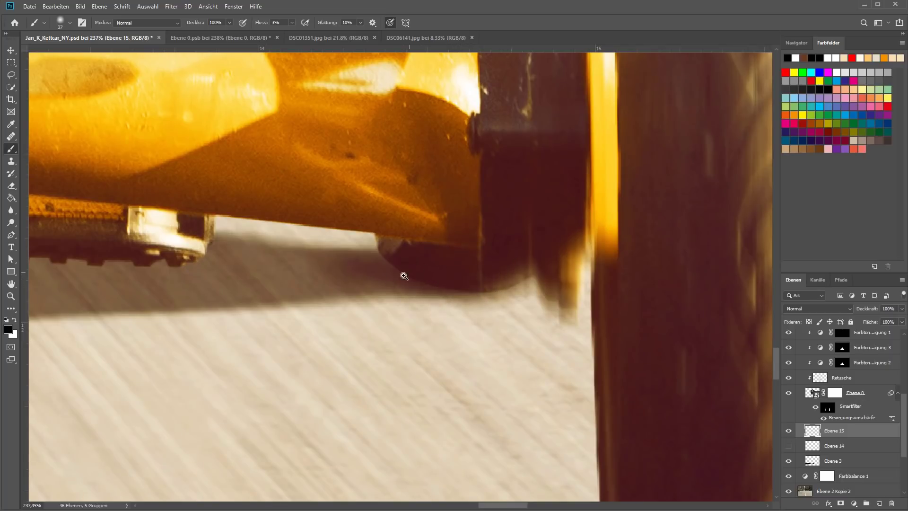
- Darken the shadow under the axle with the ~37 px soft brush
scroll(400, 267, up, 3)
mouse_move(389, 251)
mouse_down()
mouse_move(355, 258)
mouse_move(516, 262)
mouse_up()
scroll(403, 254, left, 3)
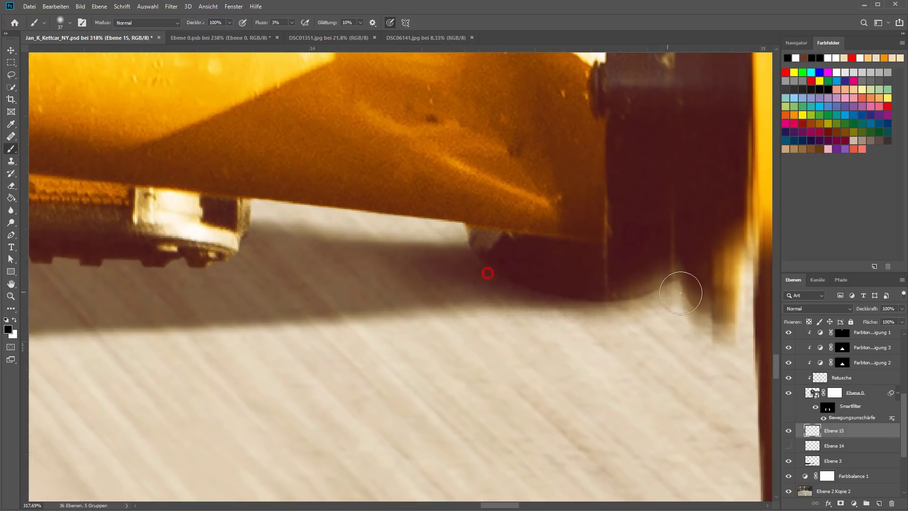
scroll(605, 288, down, 3)
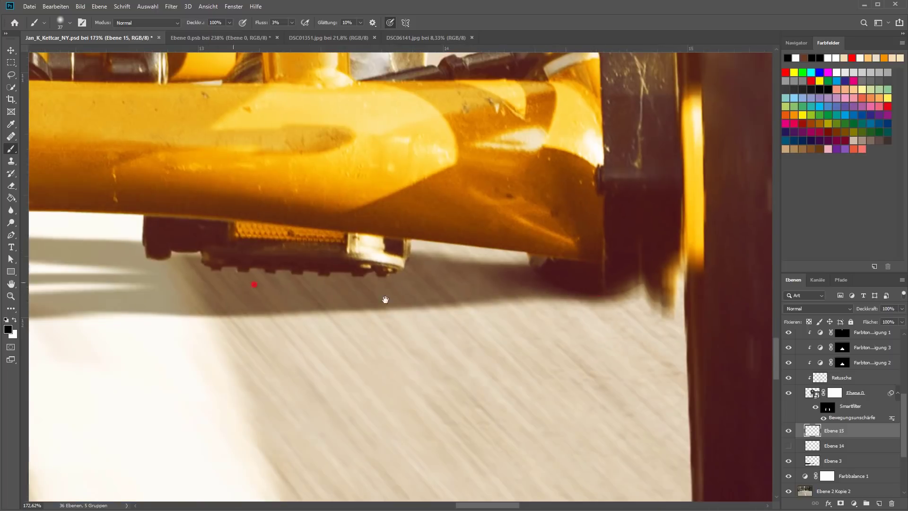
- Deepen the shadow along the other wheel's bottom edge, then zoom out to the whole kart
drag(385, 301, 386, 188)
scroll(385, 187, down, 5)
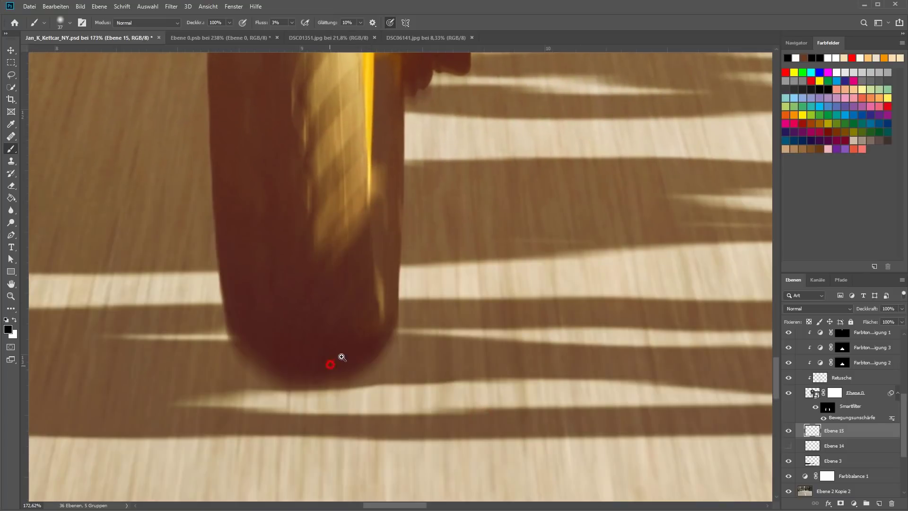
scroll(340, 355, up, 2)
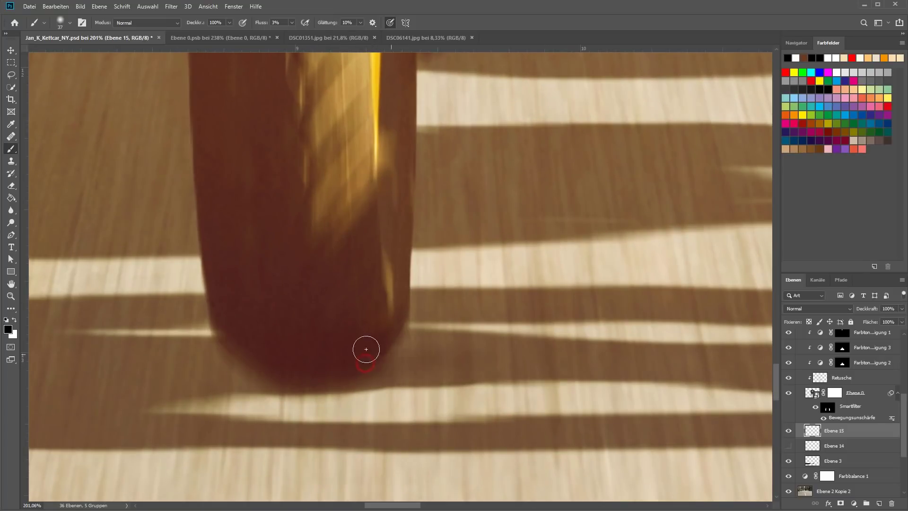
mouse_move(93, 367)
mouse_down()
mouse_move(300, 367)
mouse_move(203, 343)
mouse_move(341, 357)
mouse_move(326, 349)
mouse_move(146, 367)
mouse_move(241, 367)
mouse_move(205, 376)
mouse_move(446, 364)
mouse_move(350, 336)
mouse_move(462, 334)
mouse_up()
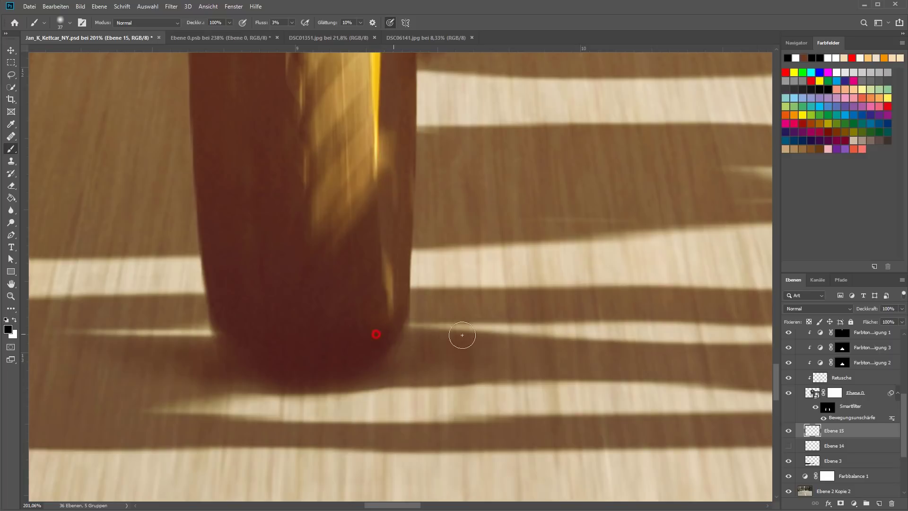
mouse_move(308, 349)
mouse_down()
mouse_move(609, 405)
mouse_move(193, 392)
mouse_up()
scroll(491, 272, up, 3)
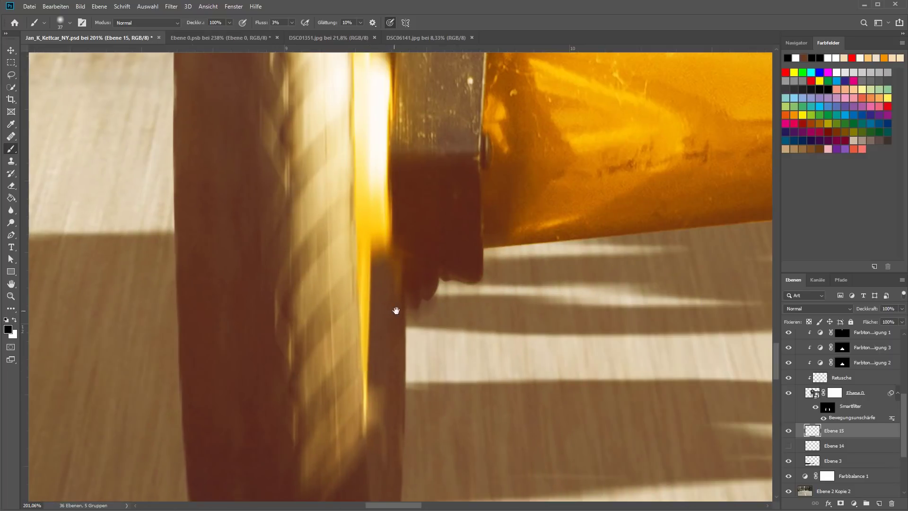
drag(384, 314, 428, 304)
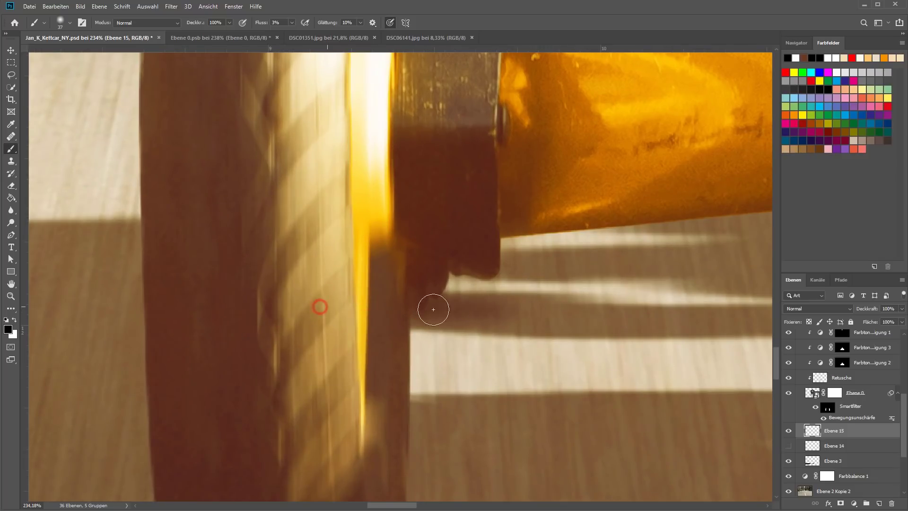
drag(485, 310, 402, 337)
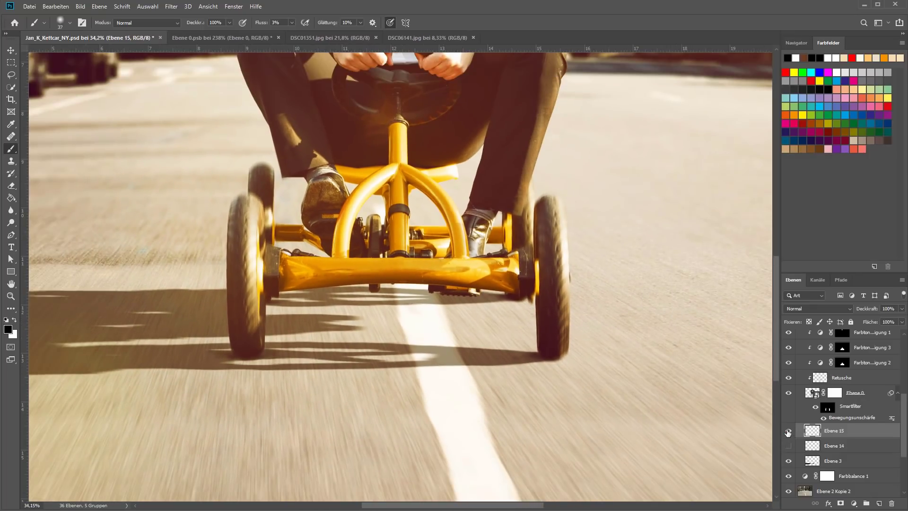
click(788, 431)
click(787, 431)
scroll(364, 279, down, 1)
scroll(364, 279, down, 1)
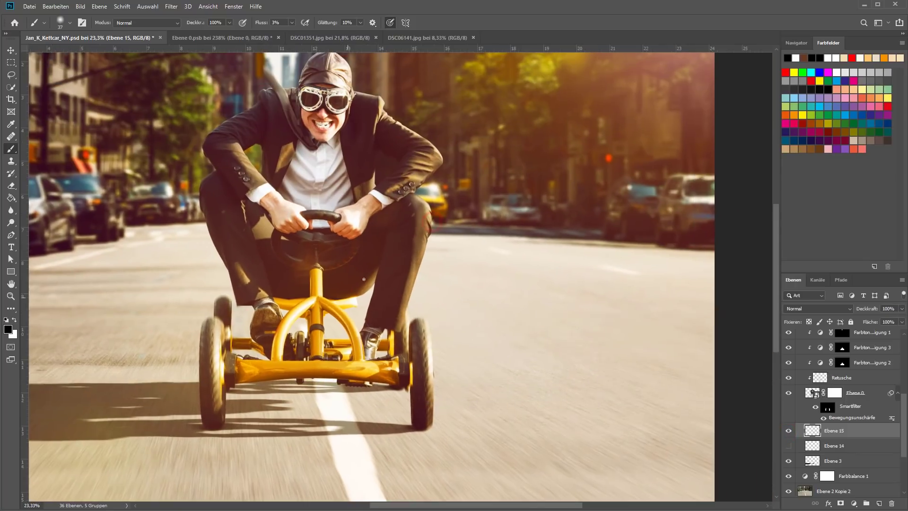
key(ctrl+0)
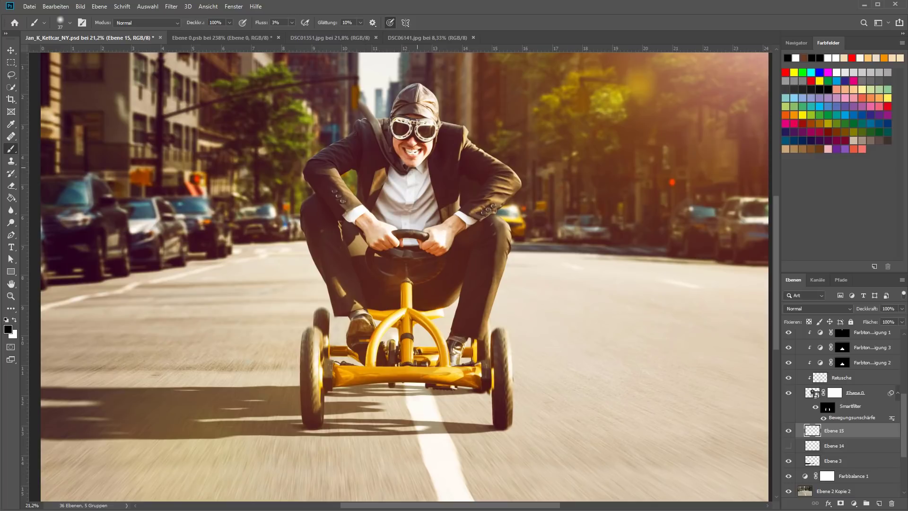
- Switch to DSC01351.jpg and zoom around the street photo to study its shadows
click(307, 38)
scroll(384, 315, down, 1)
scroll(383, 314, down, 1)
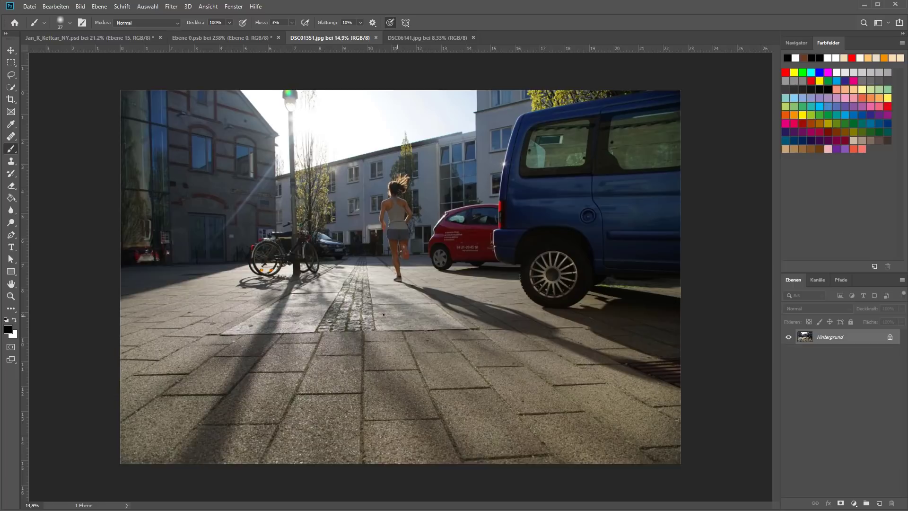
scroll(384, 315, up, 1)
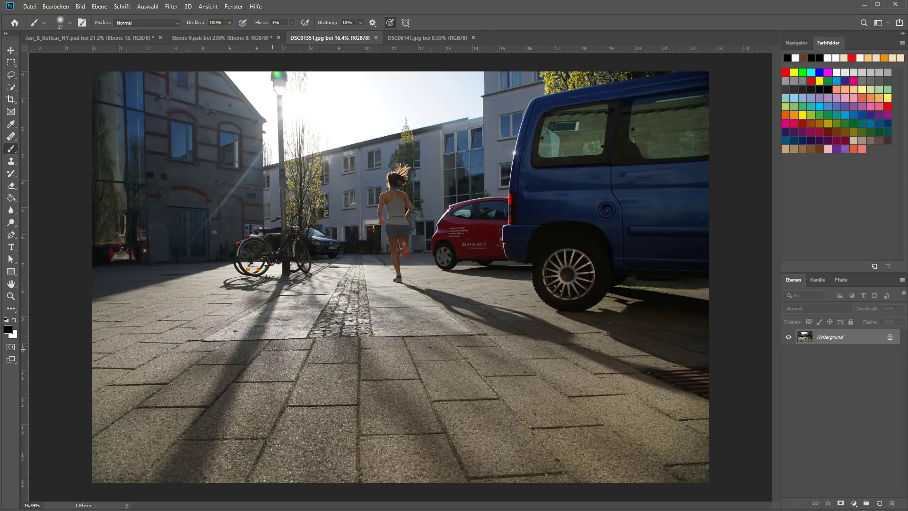
scroll(289, 307, up, 1)
scroll(288, 307, up, 1)
scroll(288, 307, up, 2)
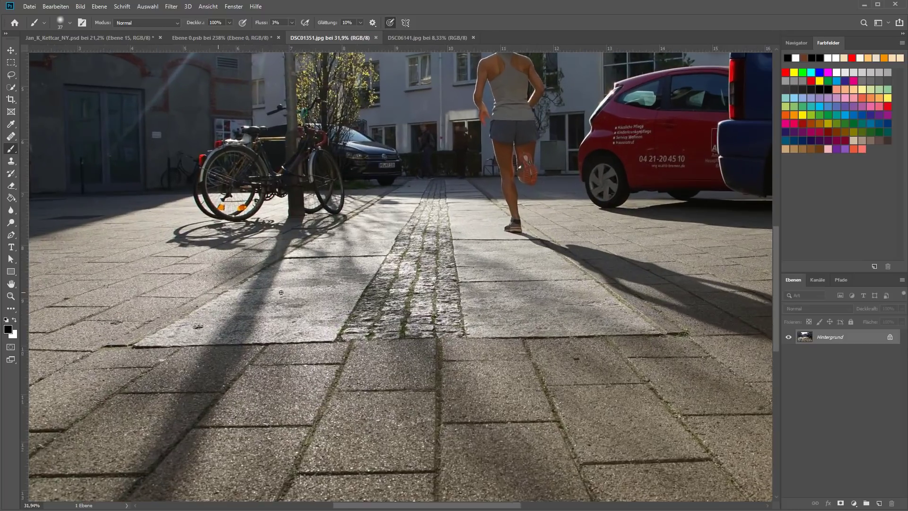
scroll(288, 307, up, 3)
scroll(295, 178, up, 2)
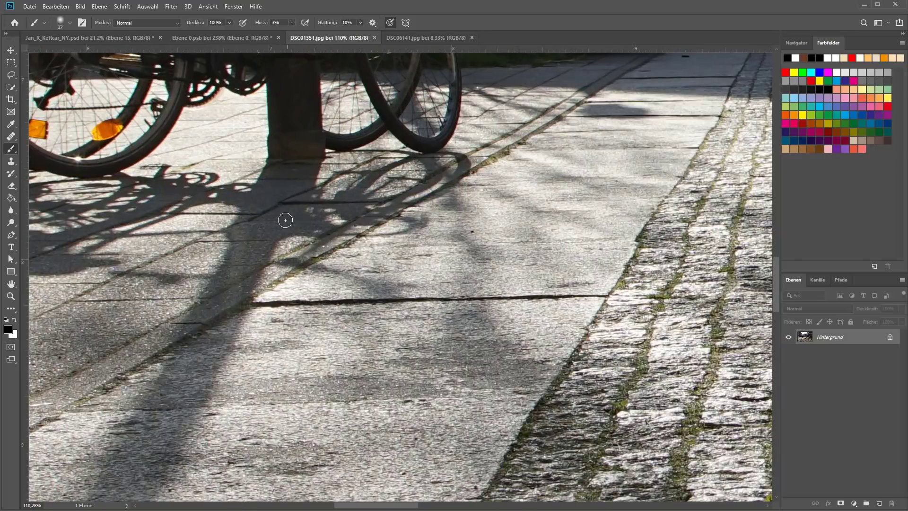
scroll(298, 221, down, 2)
scroll(300, 199, down, 1)
scroll(263, 243, down, 1)
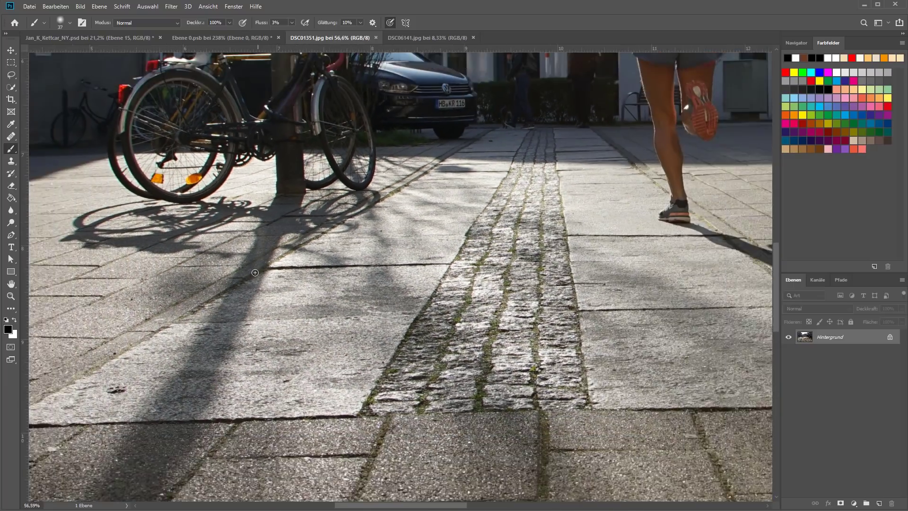
scroll(254, 277, down, 1)
- Inspect the parked cars' wheel shadows and the runner's foot, then bring up DSC06141.jpg
drag(244, 343, 390, 240)
scroll(390, 240, down, 1)
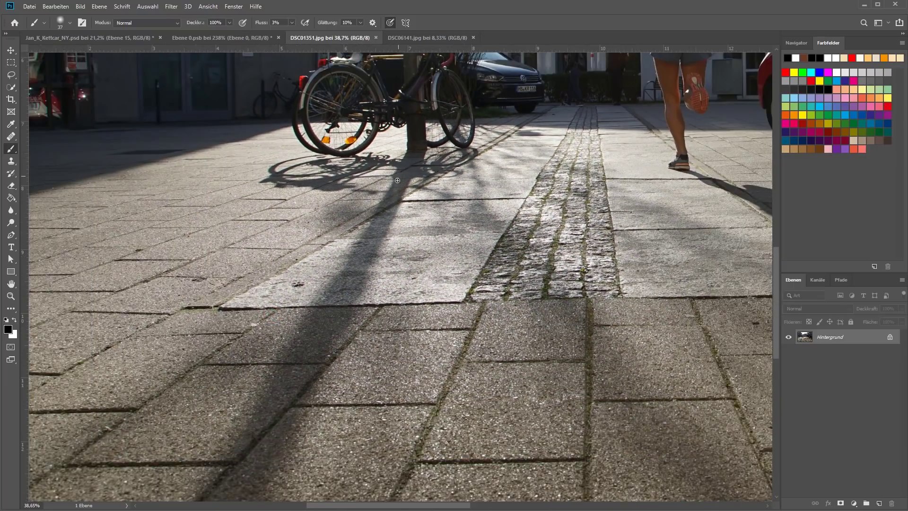
scroll(311, 345, down, 1)
scroll(298, 379, down, 1)
scroll(290, 410, down, 1)
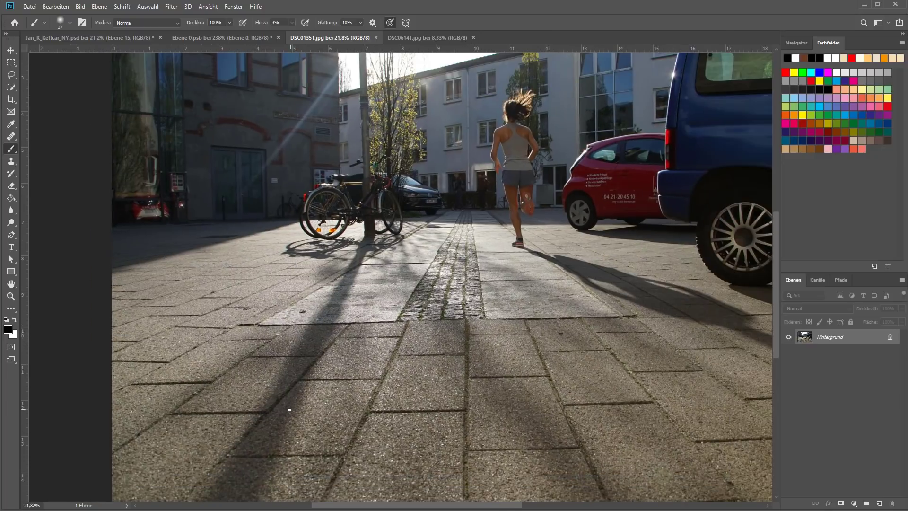
scroll(290, 446, up, 1)
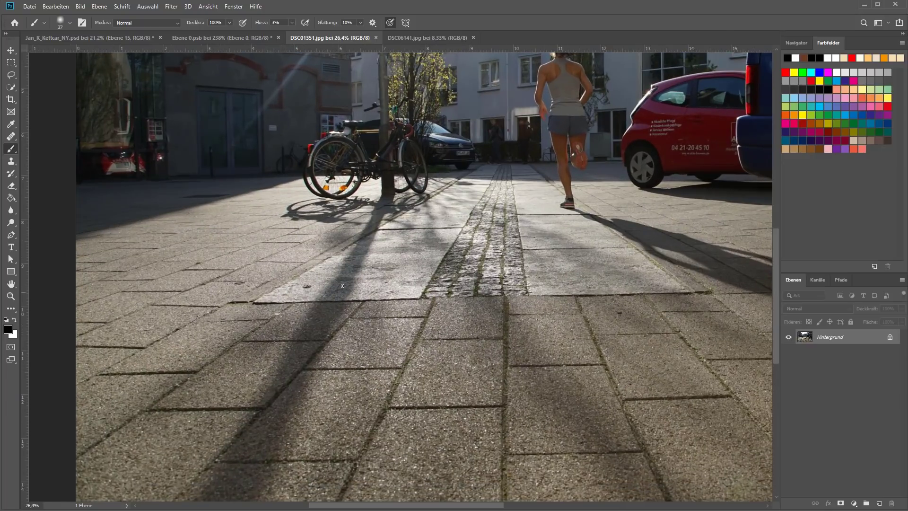
scroll(277, 427, up, 1)
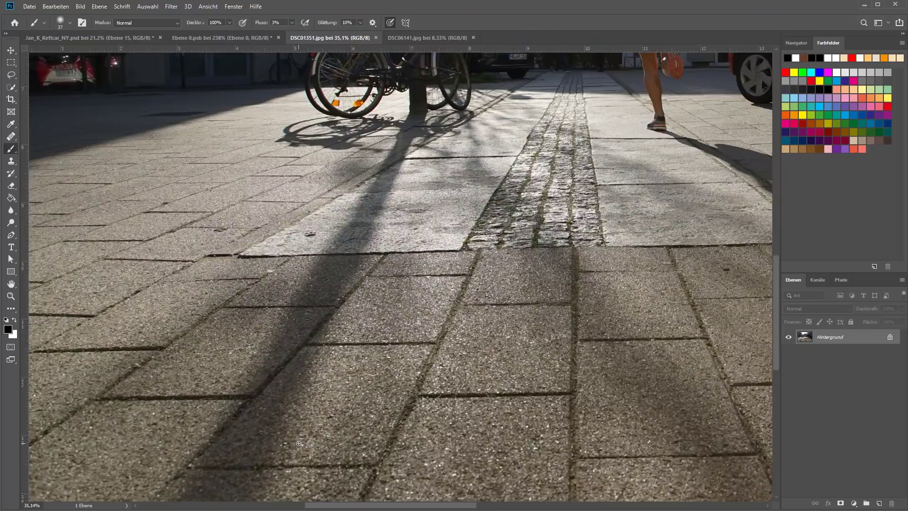
scroll(291, 438, up, 1)
drag(581, 315, 125, 370)
drag(75, 243, 127, 247)
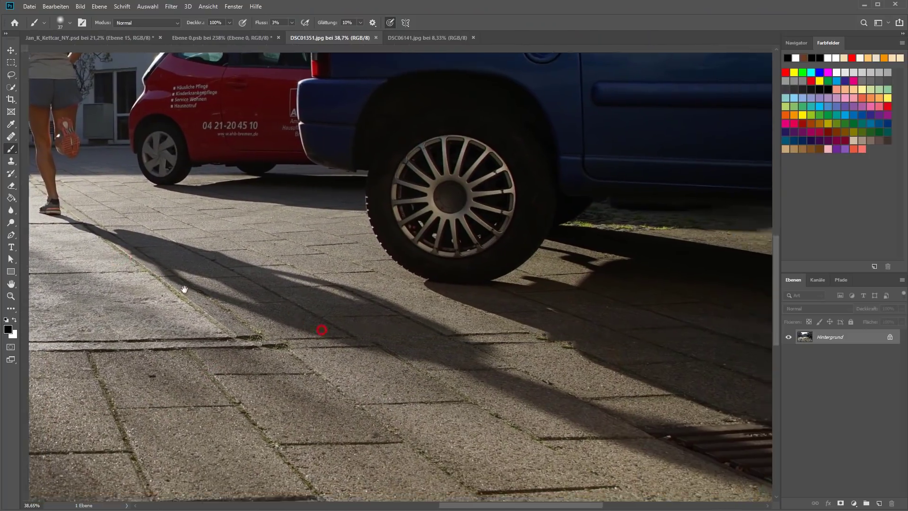
drag(322, 344, 171, 285)
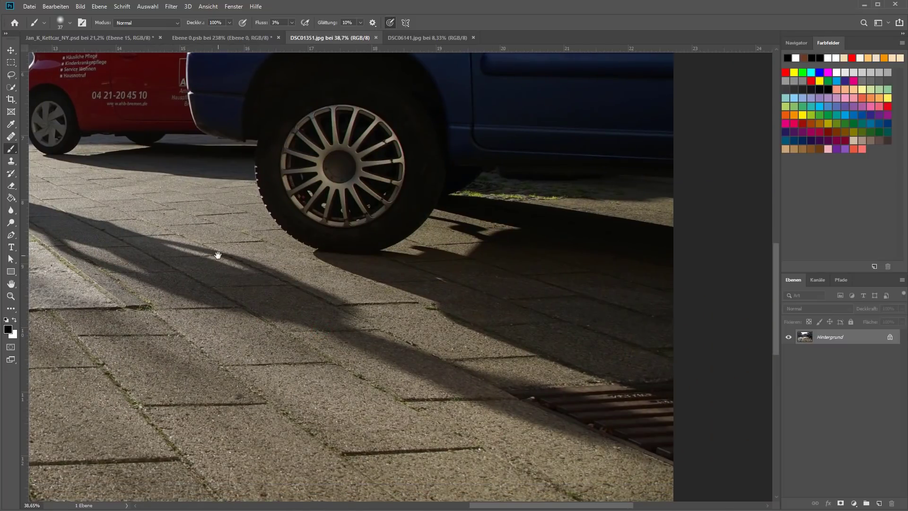
drag(217, 256, 447, 327)
scroll(343, 298, up, 6)
scroll(343, 299, up, 2)
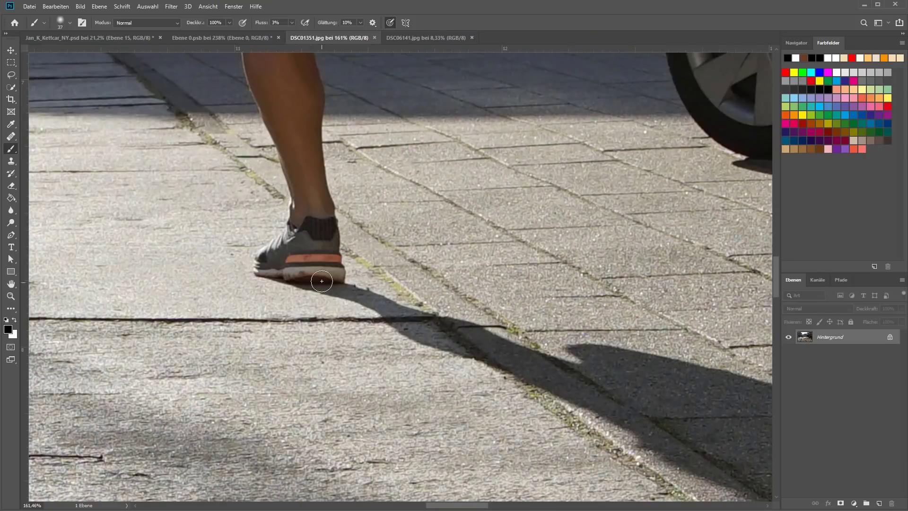
click(419, 41)
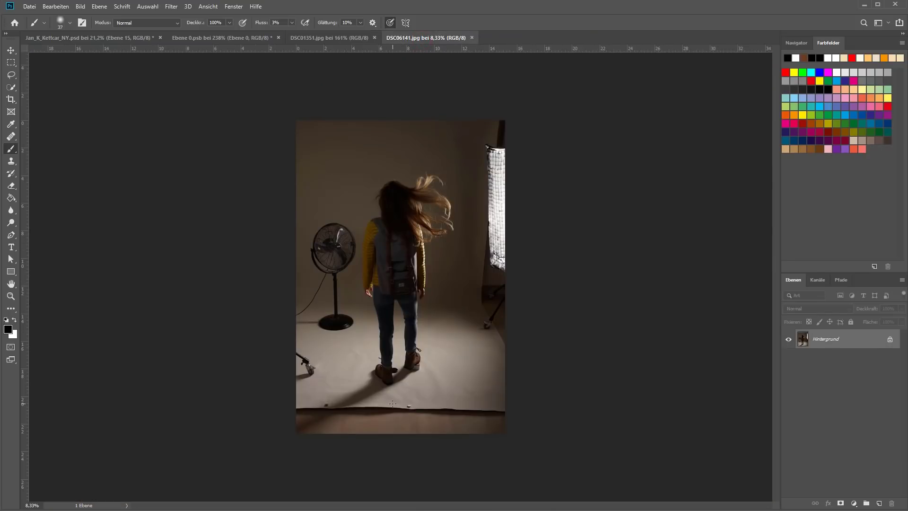
- Zoom into DSC06141.jpg and bring the boots and their floor shadow into view
scroll(392, 404, up, 1)
scroll(433, 406, up, 1)
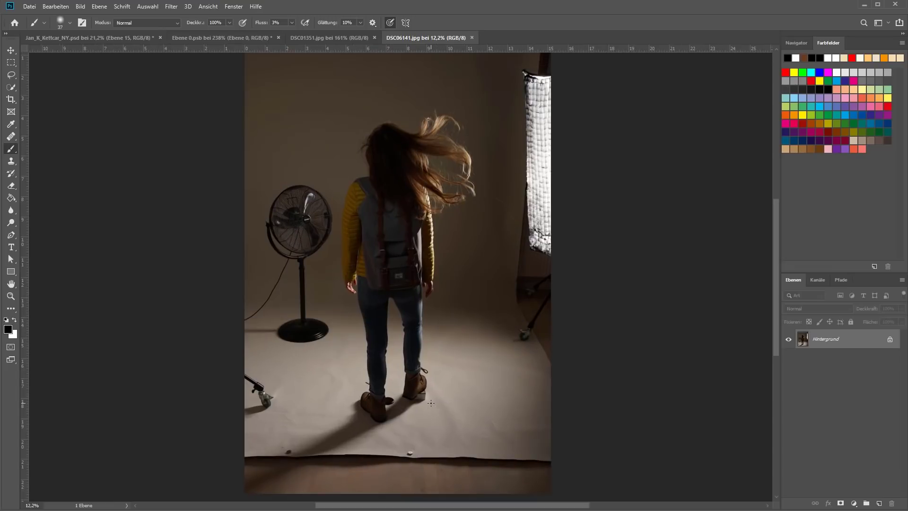
scroll(431, 403, up, 1)
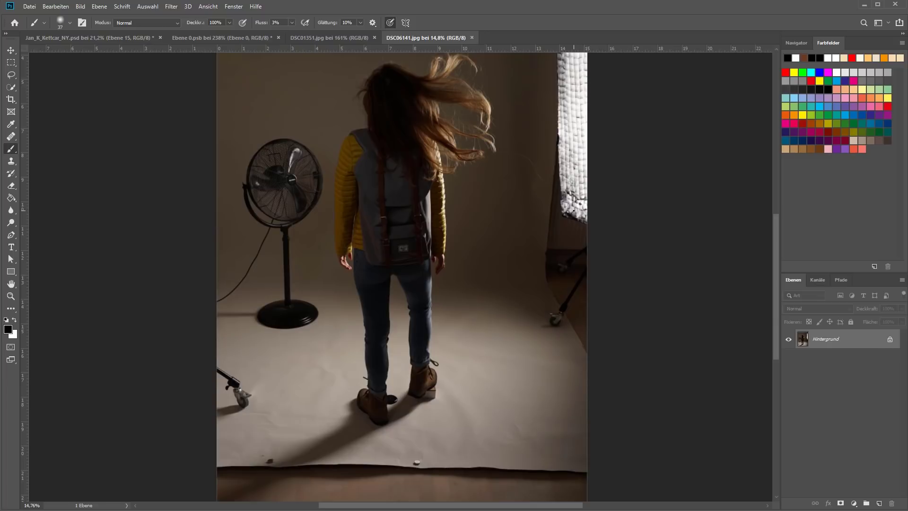
drag(574, 210, 544, 261)
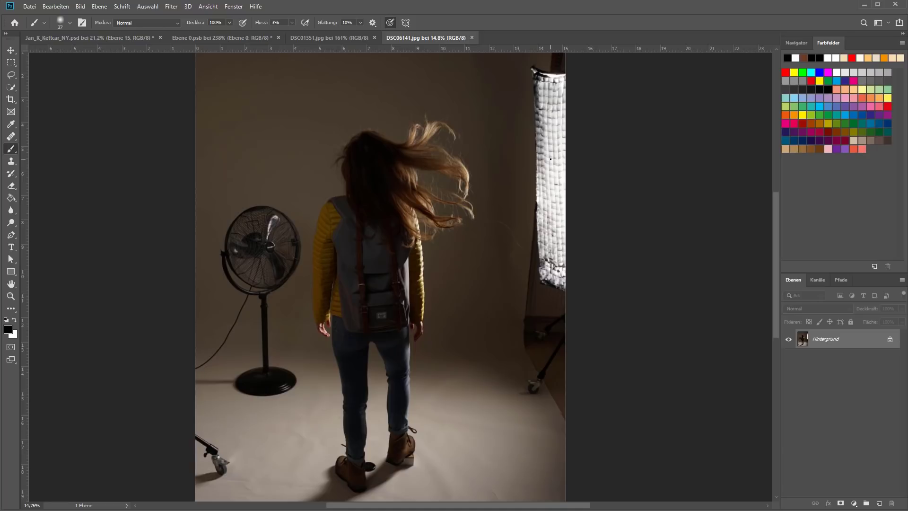
drag(404, 492, 418, 322)
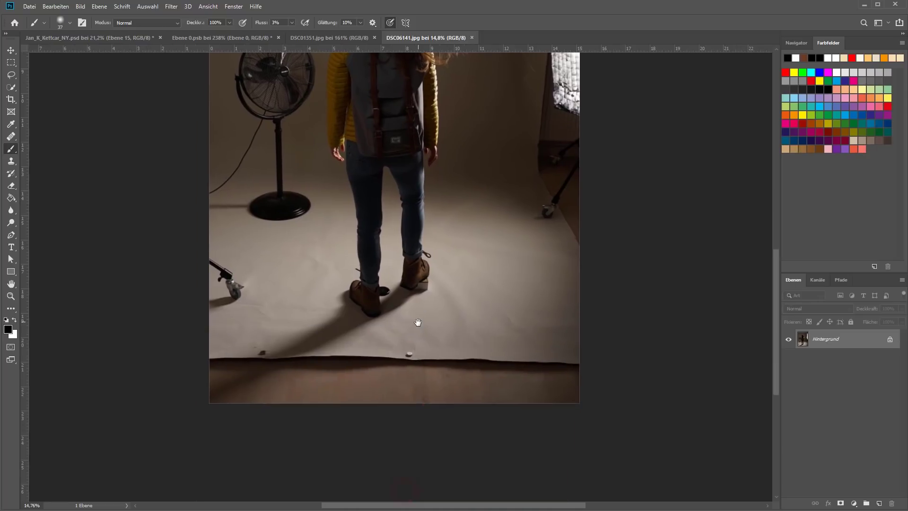
scroll(408, 321, up, 5)
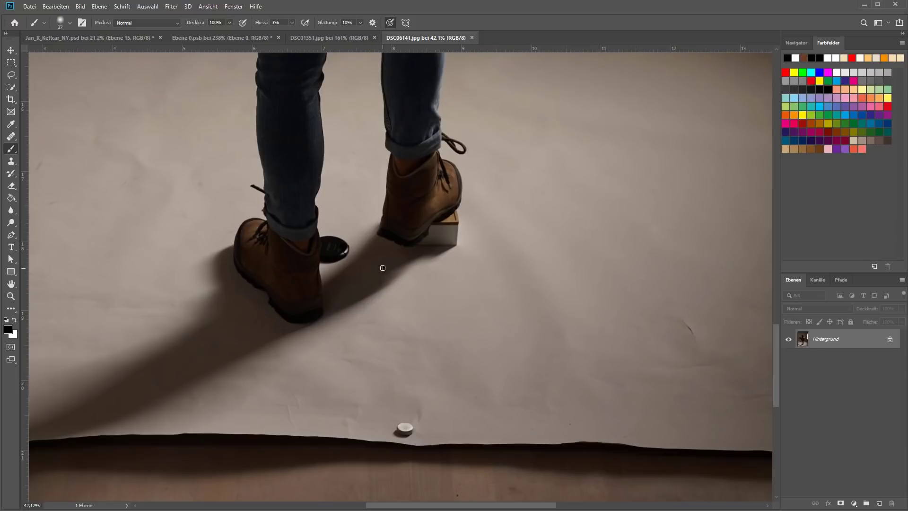
drag(212, 339, 288, 299)
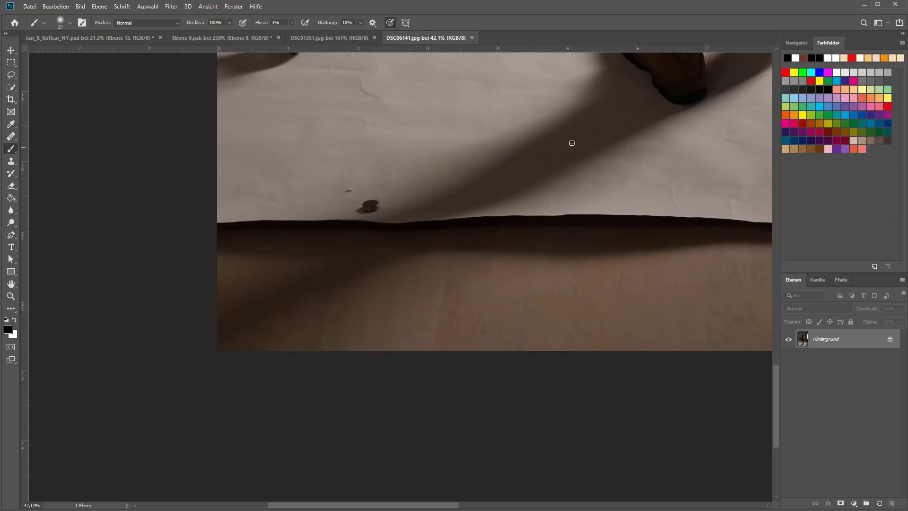
drag(418, 267, 407, 313)
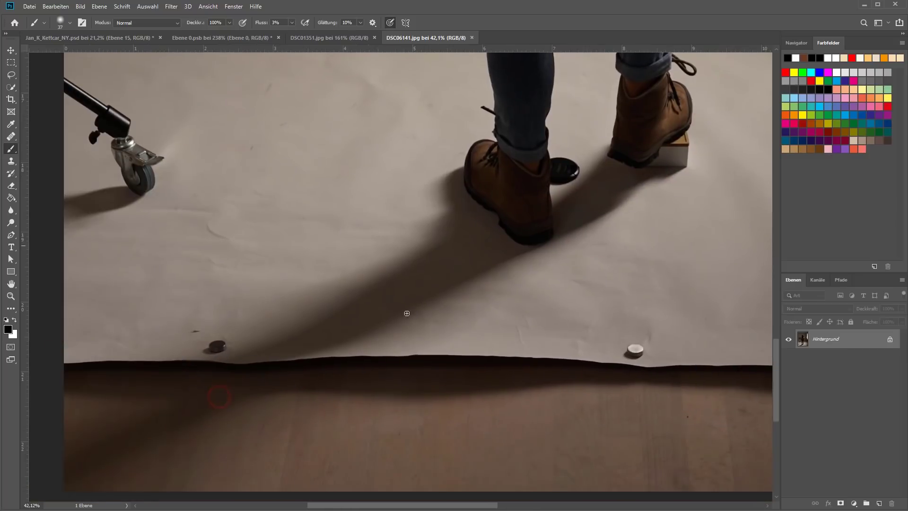
scroll(406, 245, down, 2)
scroll(409, 253, down, 2)
scroll(414, 265, down, 2)
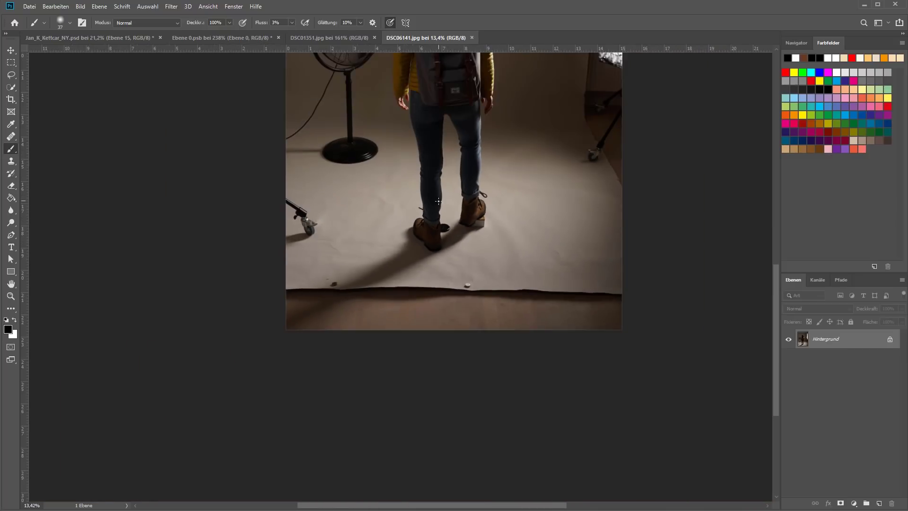
scroll(421, 281, down, 2)
scroll(420, 282, up, 1)
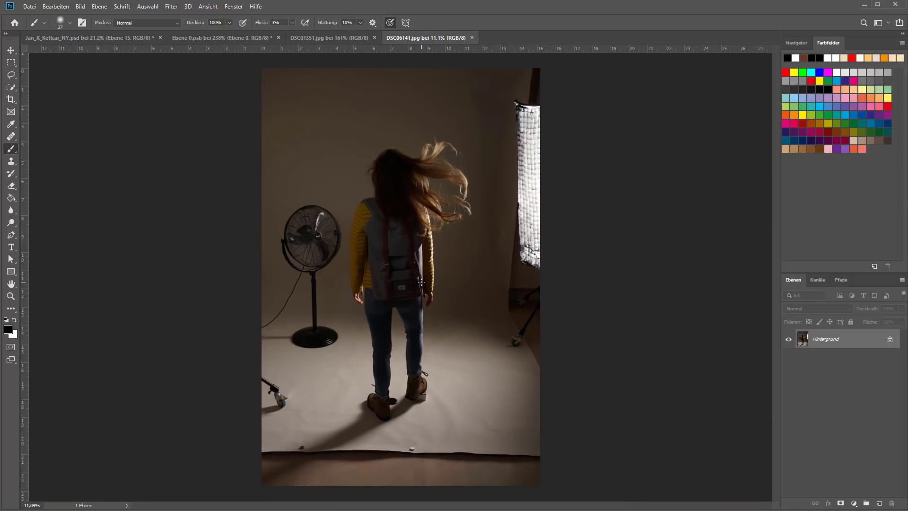
click(80, 38)
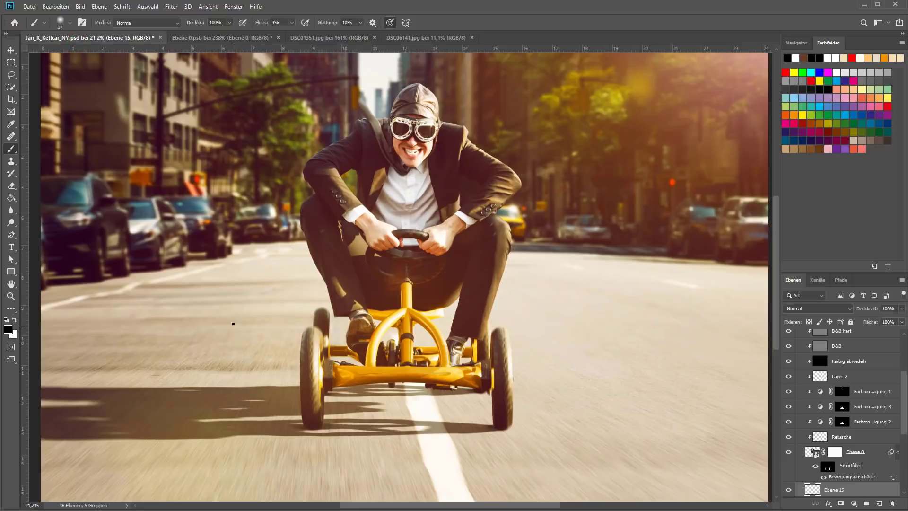
scroll(234, 323, down, 2)
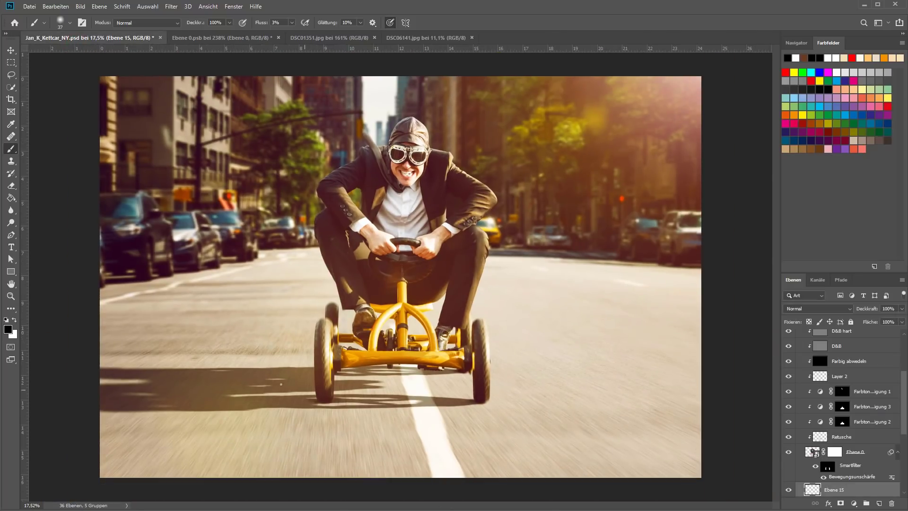
click(198, 38)
scroll(190, 348, down, 5)
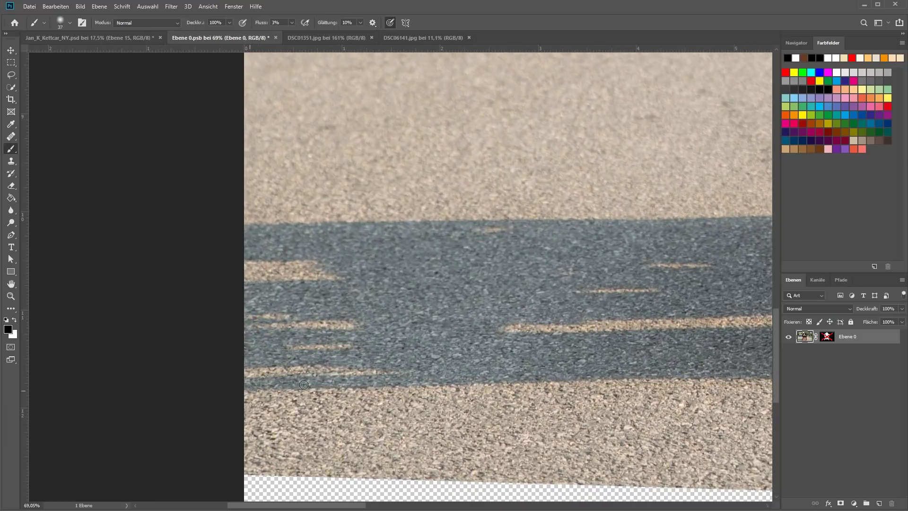
drag(516, 384, 353, 381)
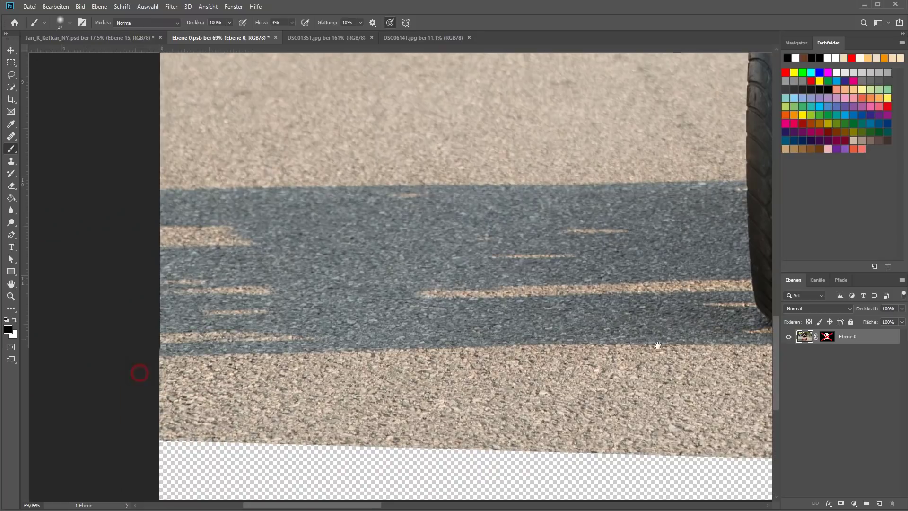
scroll(353, 381, down, 2)
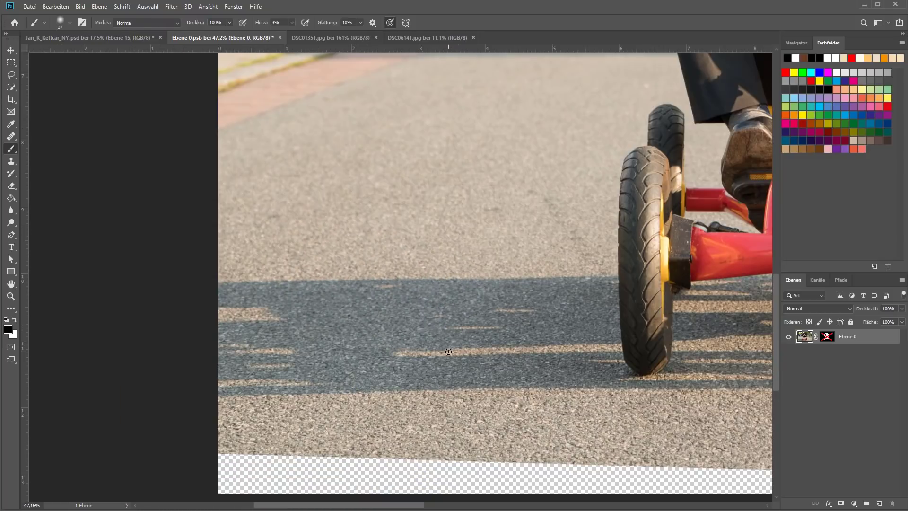
scroll(392, 289, down, 3)
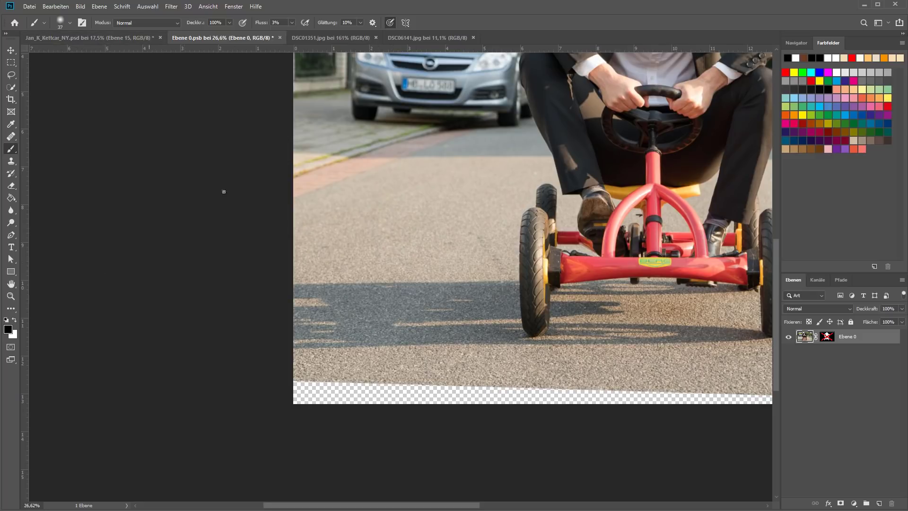
click(77, 37)
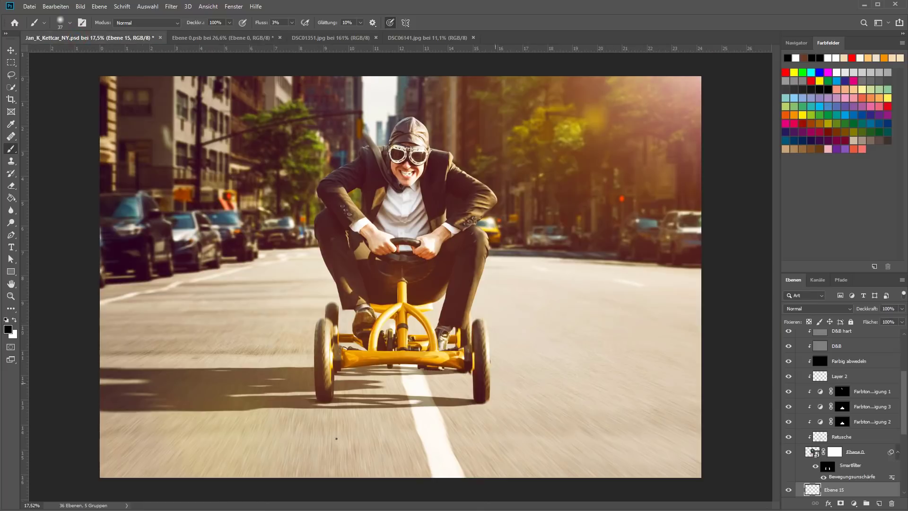
scroll(172, 402, up, 2)
scroll(171, 402, up, 3)
drag(156, 418, 357, 314)
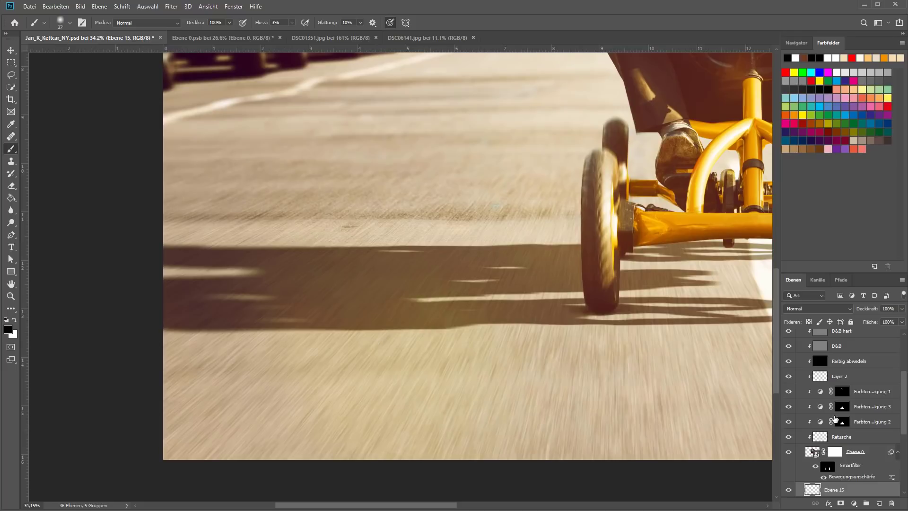
scroll(851, 414, down, 1)
scroll(851, 413, down, 2)
scroll(851, 416, down, 1)
click(851, 417)
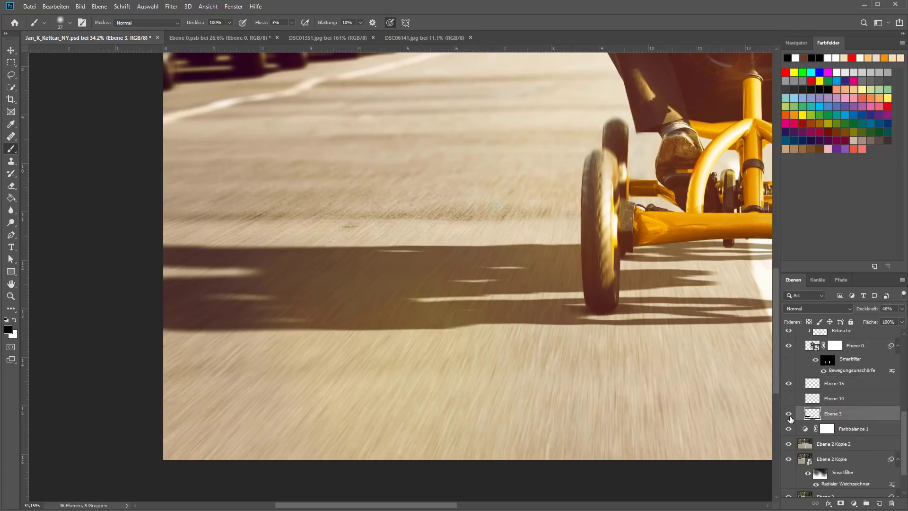
click(789, 414)
click(789, 416)
click(788, 415)
scroll(372, 378, down, 1)
scroll(373, 379, down, 1)
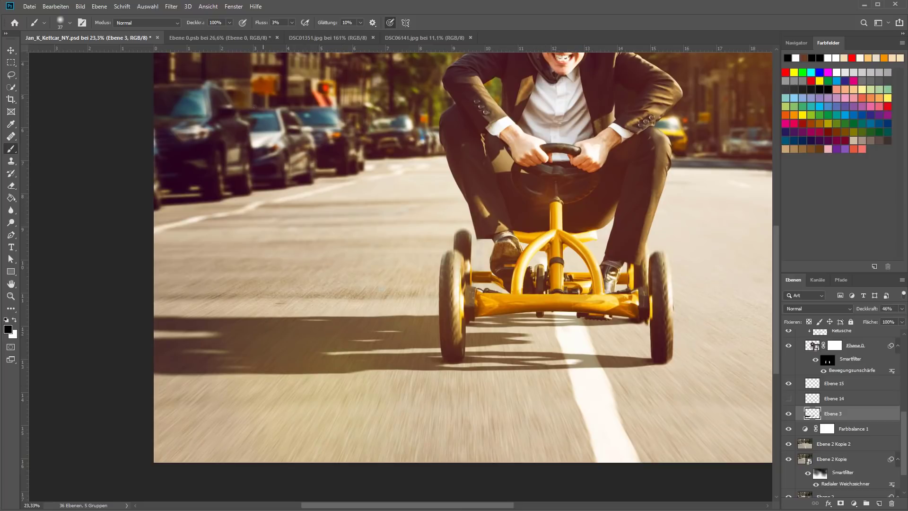
click(218, 38)
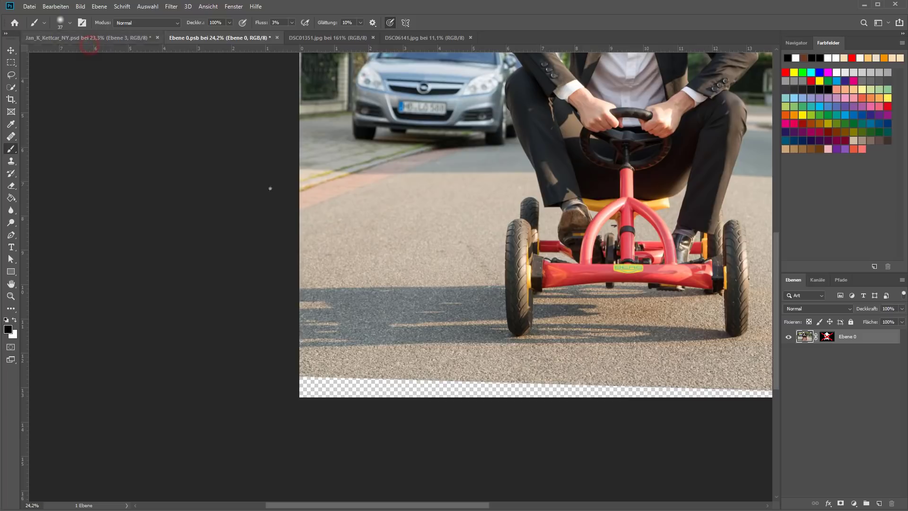
click(115, 41)
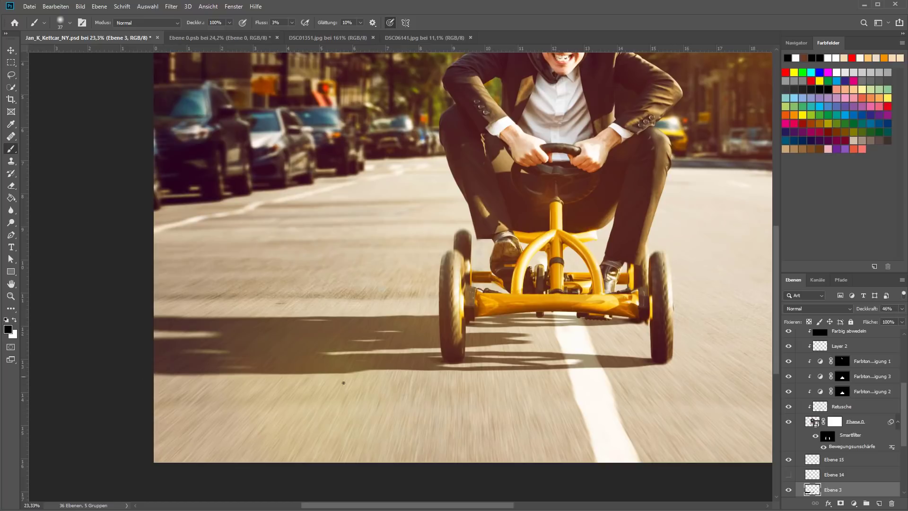
- Soften the left road wheel-shadow edges on Ebene 3 with a ~404 px, 31% Blur tool
click(11, 210)
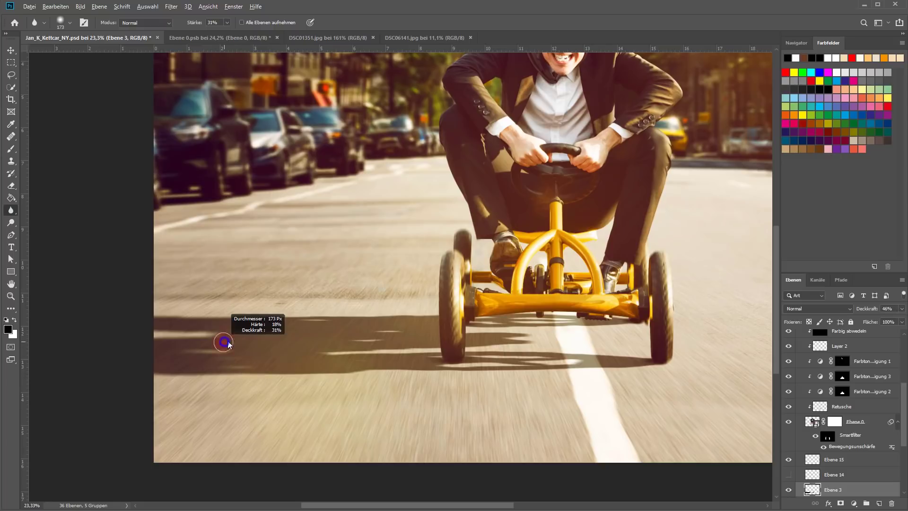
drag(226, 351, 267, 374)
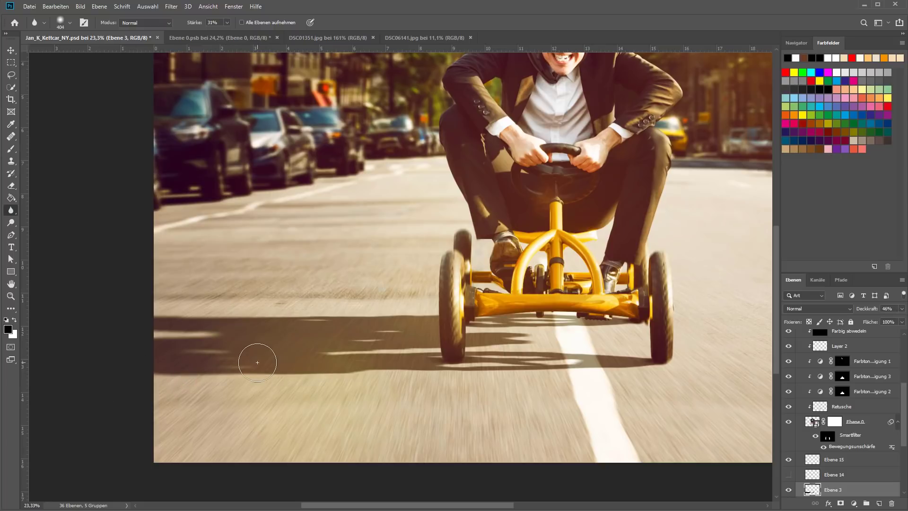
mouse_move(257, 363)
mouse_down()
mouse_move(207, 374)
mouse_move(232, 381)
mouse_move(237, 394)
mouse_up()
scroll(851, 439, down, 2)
scroll(860, 448, down, 2)
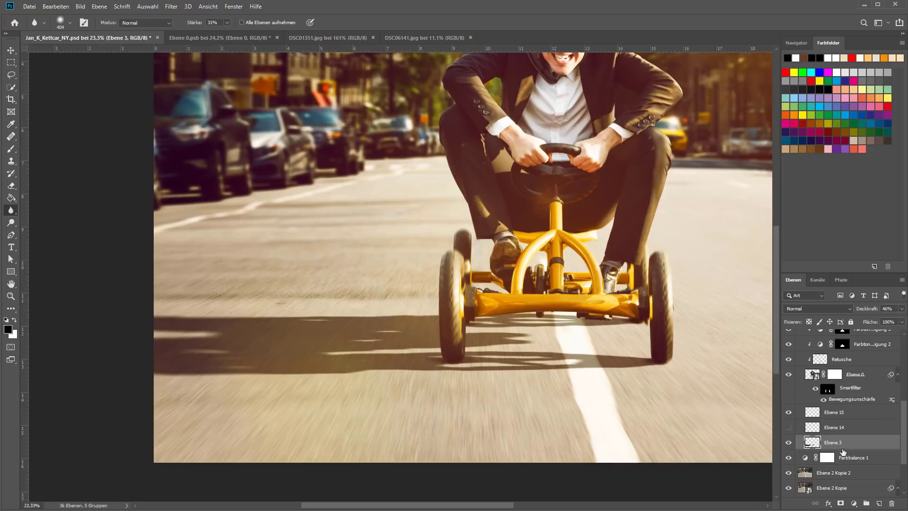
- Convert Ebene 3 into a smart object
right_click(842, 448)
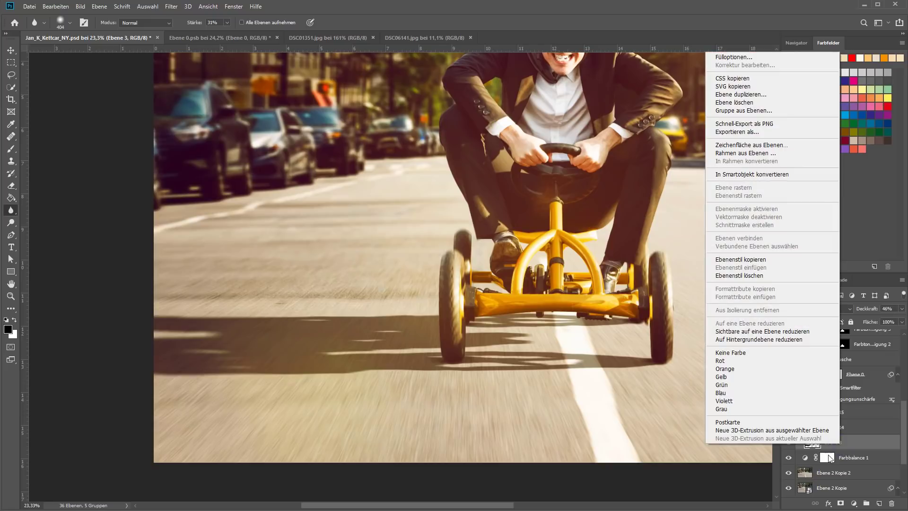
click(752, 174)
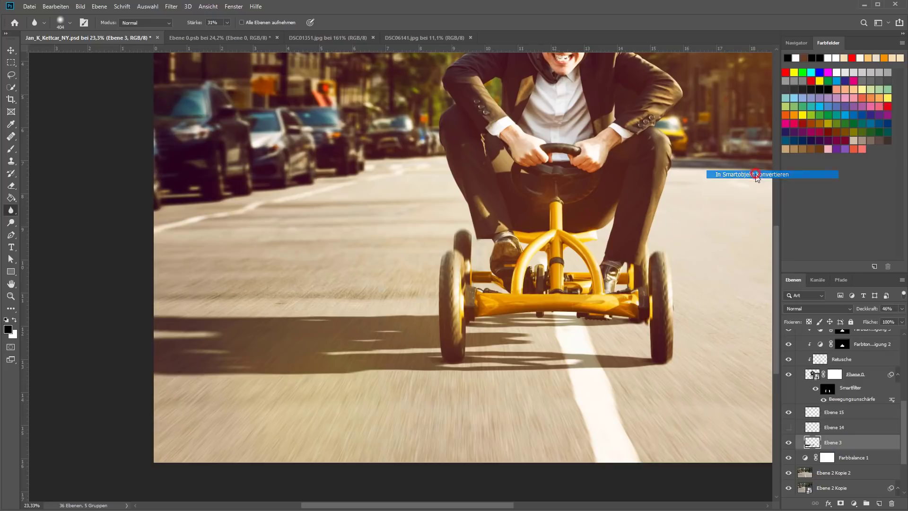
click(782, 443)
- Apply a Tilt-Shift blur from Filter > Weichzeichnergalerie, previewing at 15 px
scroll(184, 70, down, 2)
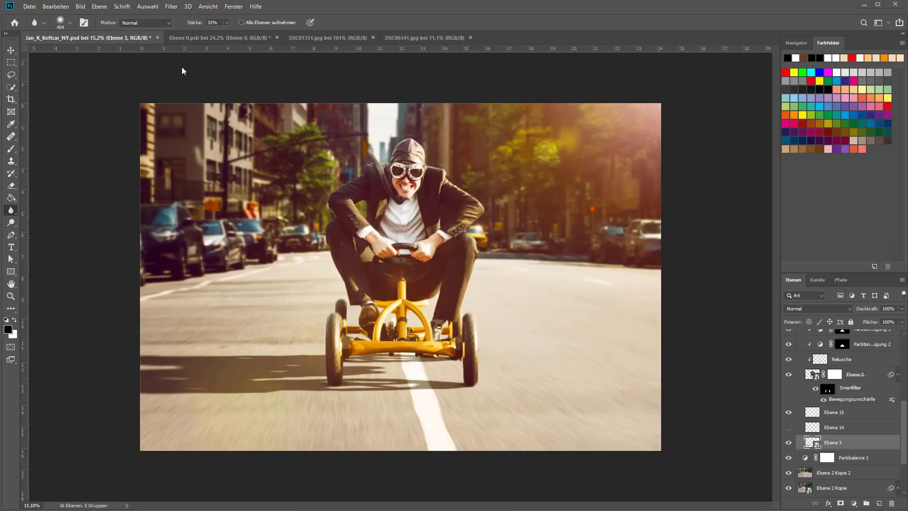
click(171, 6)
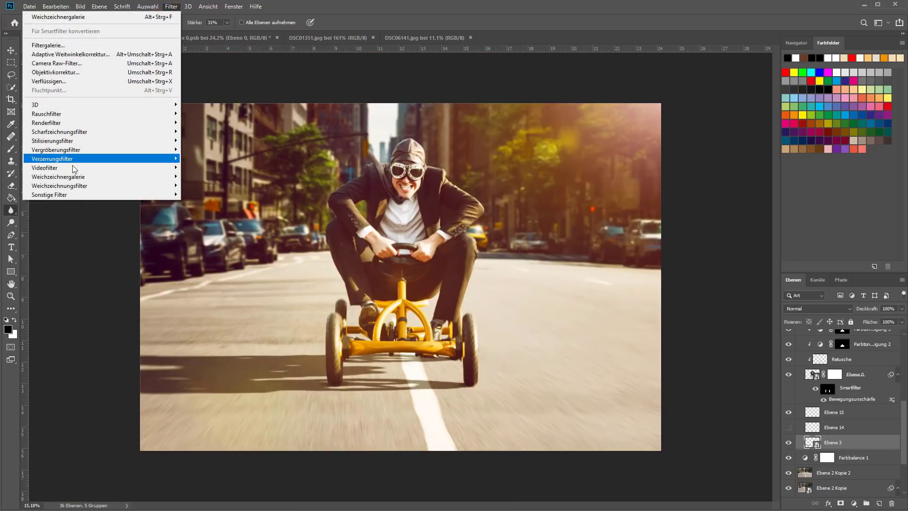
mouse_move(58, 176)
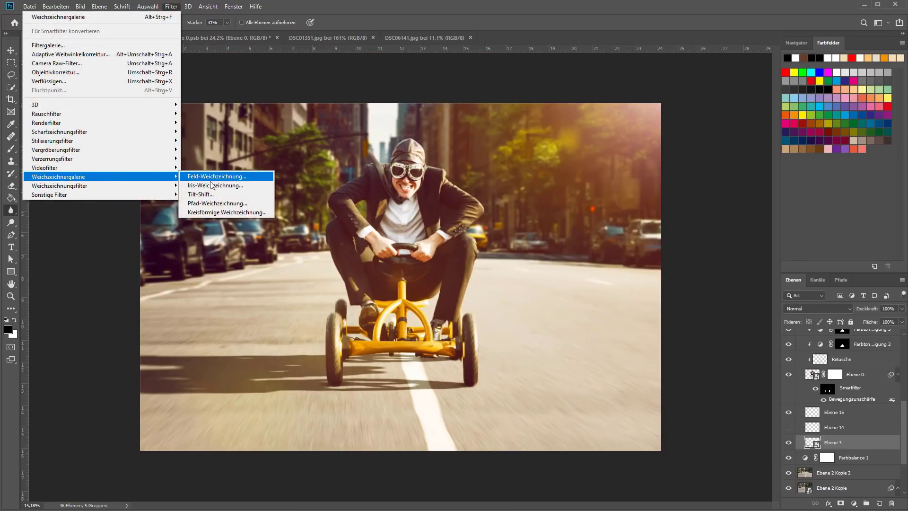
click(205, 194)
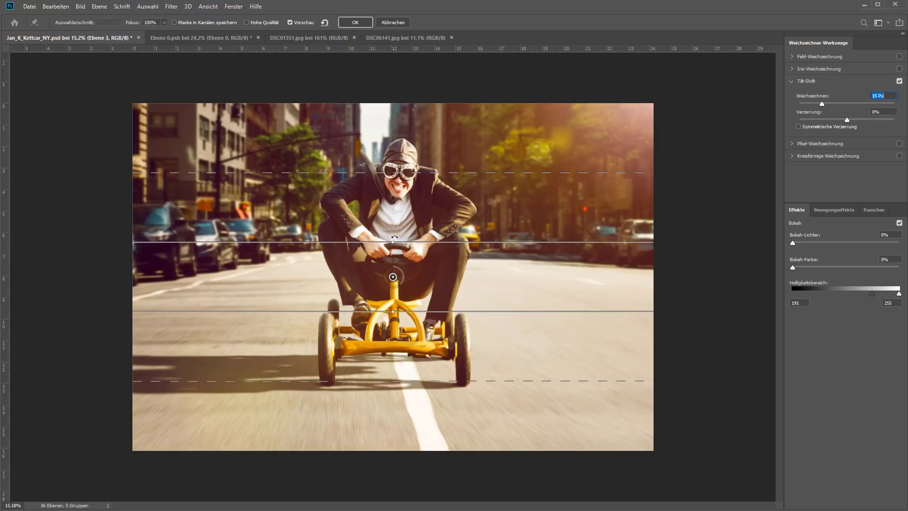
- Rotate the tilt-shift band upright, right focus edge off the image, left edge beside the kart
mouse_move(394, 238)
mouse_down()
mouse_move(308, 356)
mouse_move(333, 361)
mouse_up()
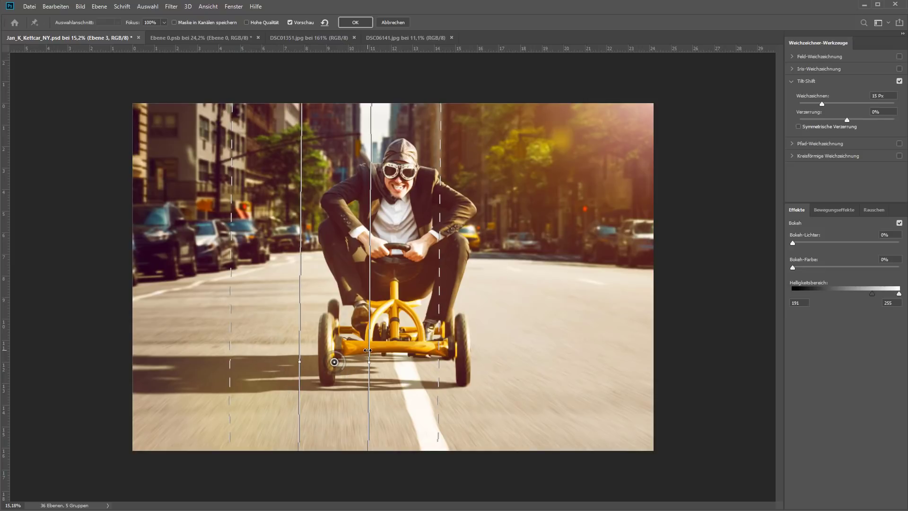
drag(370, 351, 507, 341)
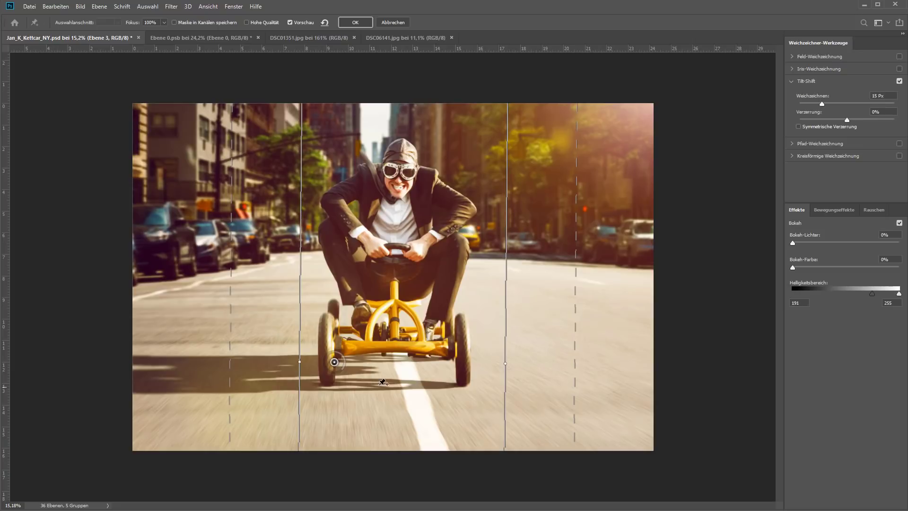
drag(506, 341, 674, 341)
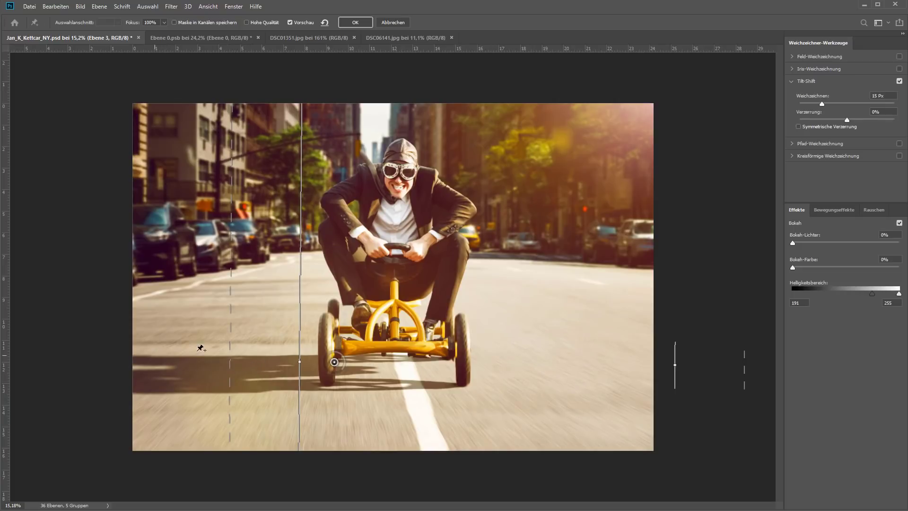
drag(299, 314, 284, 318)
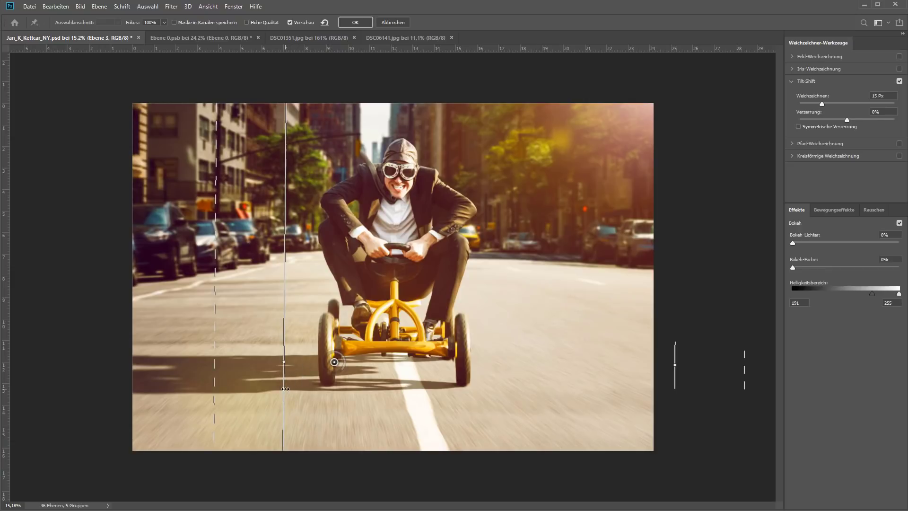
drag(284, 389, 289, 388)
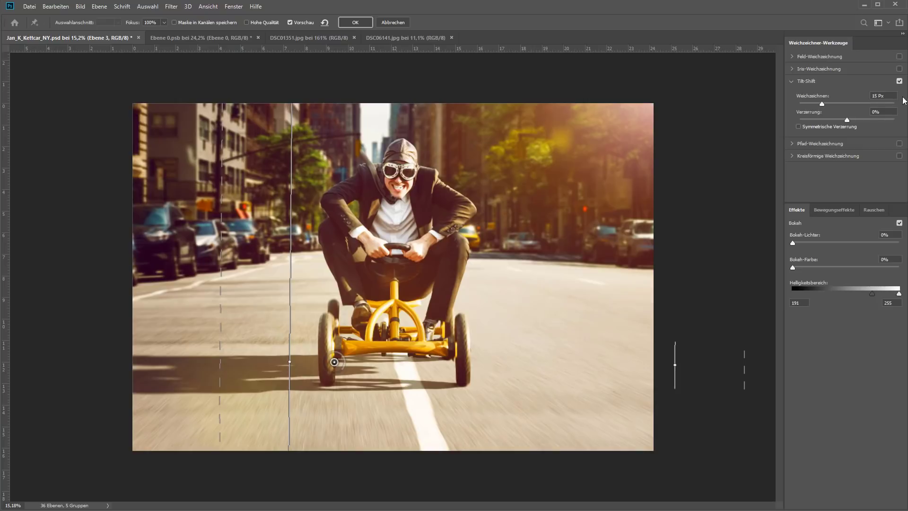
- Set the tilt-shift blur to about 16 px and shift the left focus edge slightly left
click(821, 103)
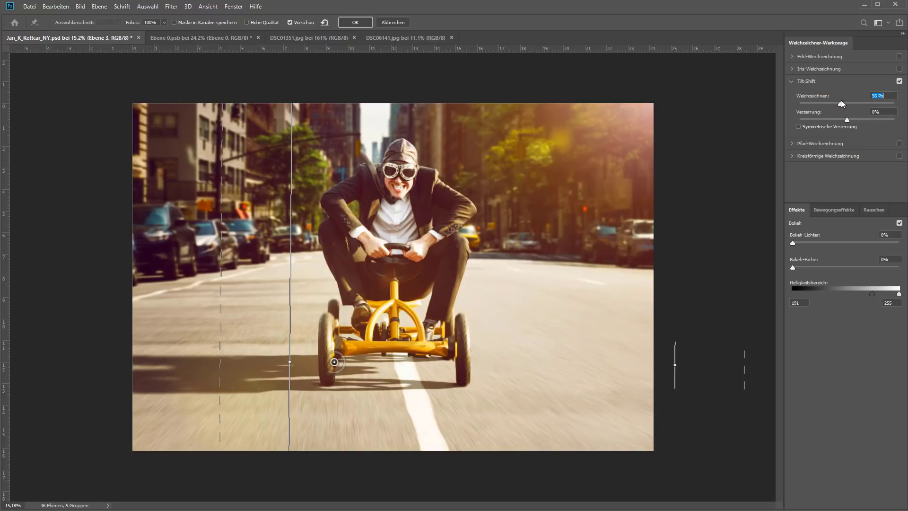
drag(841, 100, 848, 103)
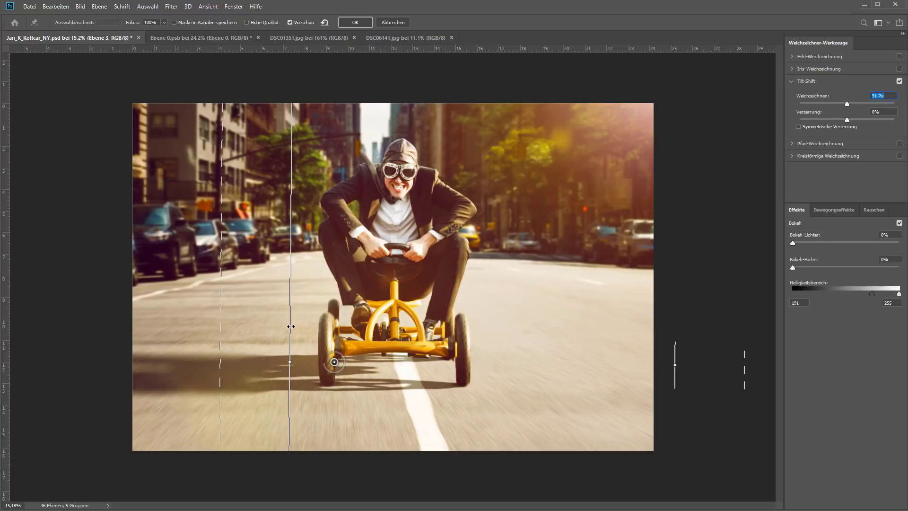
mouse_move(289, 326)
mouse_down()
mouse_move(263, 326)
mouse_move(273, 354)
mouse_up()
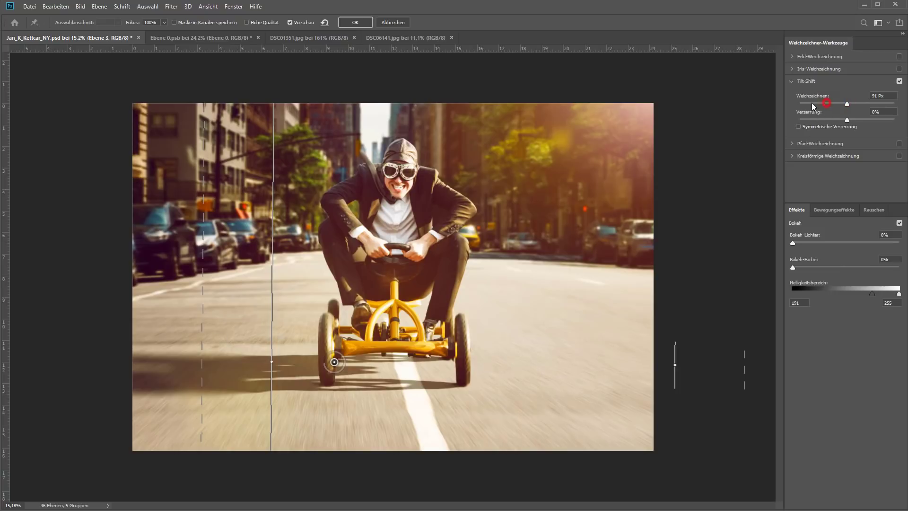
drag(812, 104, 818, 104)
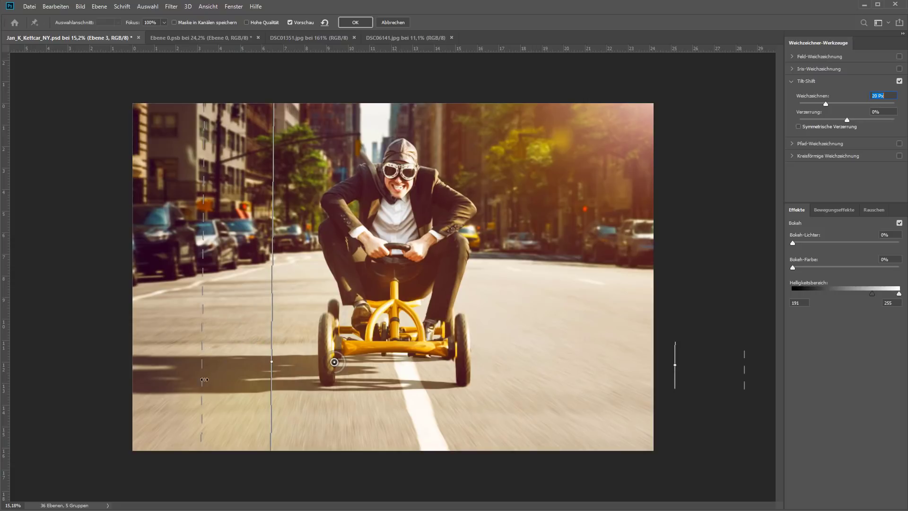
drag(821, 103, 819, 104)
- Apply the tilt-shift blur to Ebene 3 as a Weichzeichnergalerie smart filter
click(355, 24)
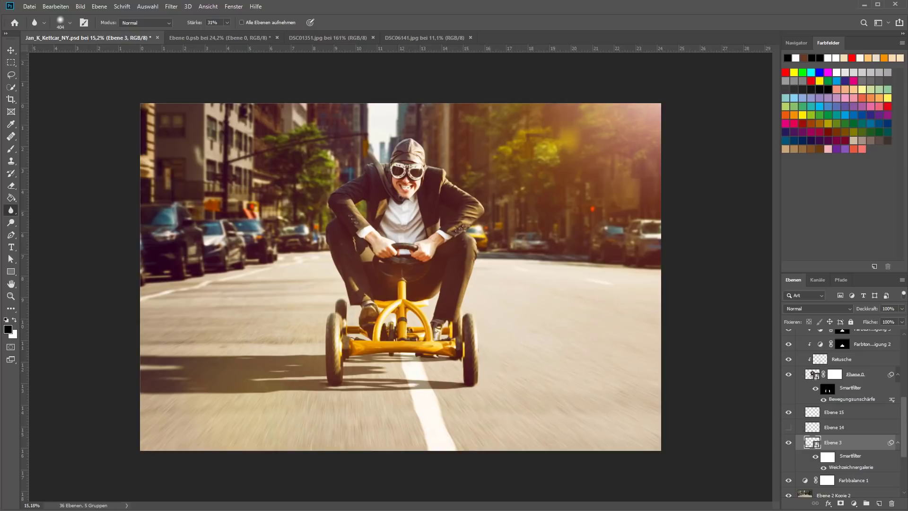
- Switch to the browser showing YouTube results for 'schatten erstellen photoshop'
key(alt+Tab)
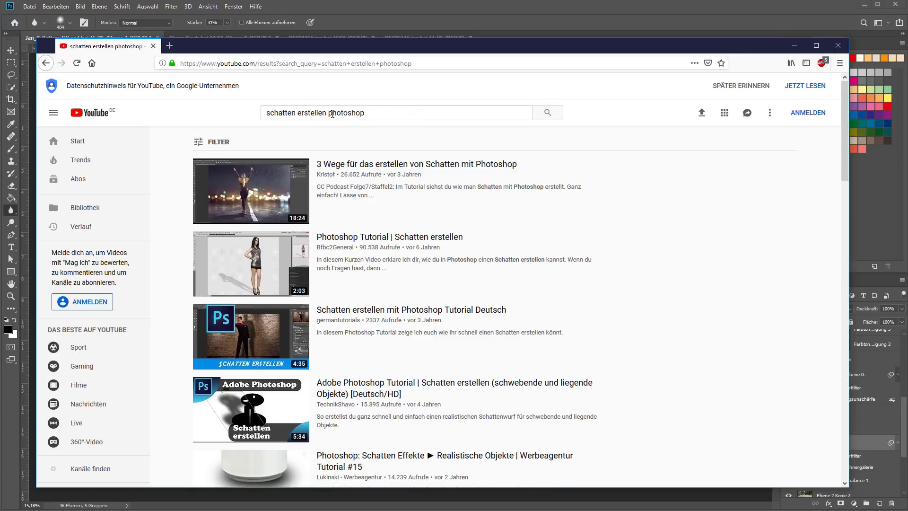
- Minimize the YouTube browser window to return to the Photoshop go-kart composite
mouse_move(589, 169)
click(794, 46)
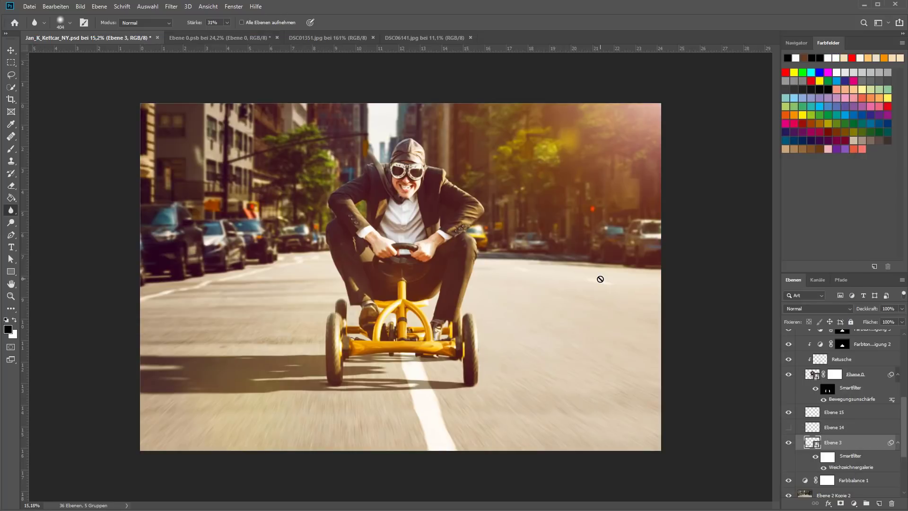